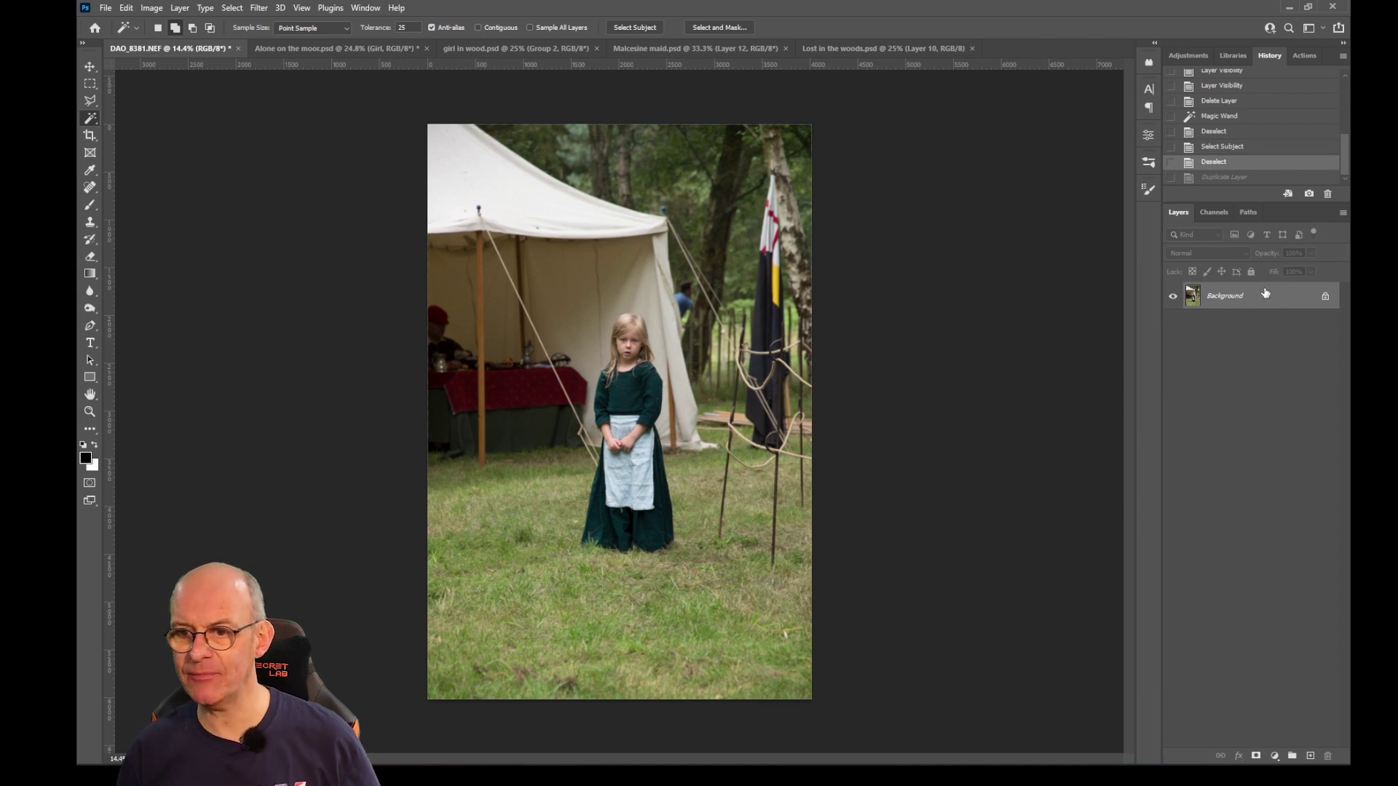
Step: Duplicate the girl photo's Background layer to create a Background copy above the original
drag(1254, 302, 1310, 752)
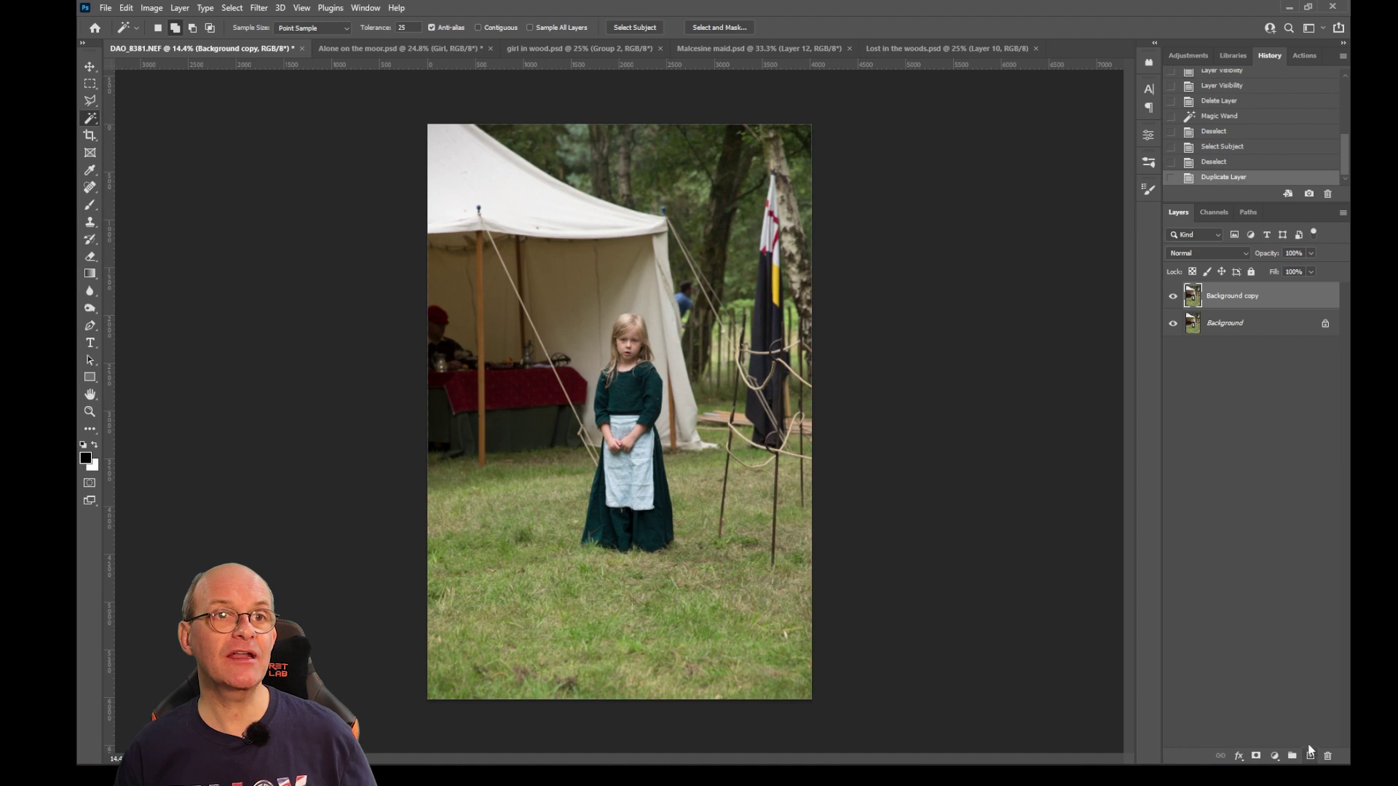
Step: Use Select Subject to select the girl in the green dress, then zoom in to check her head and face
click(639, 28)
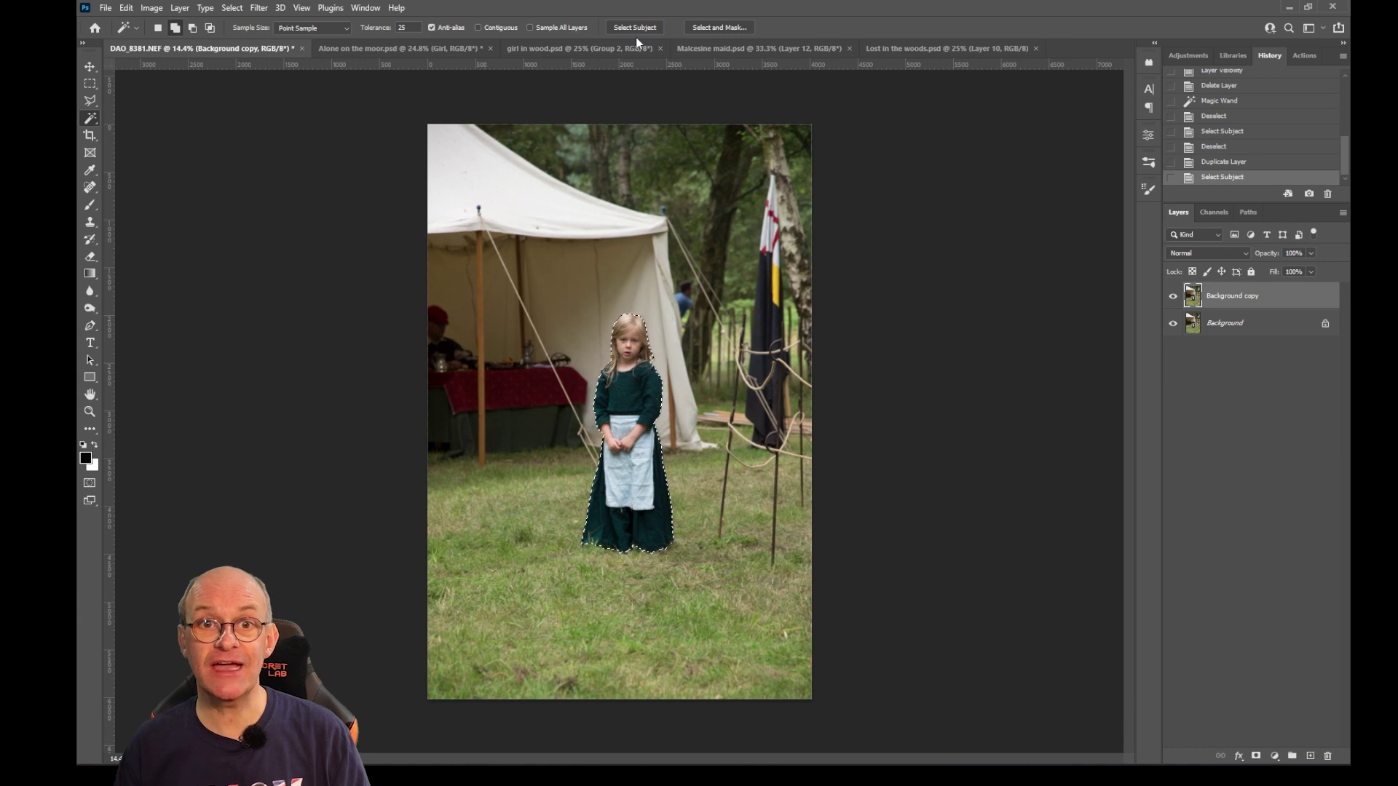
scroll(660, 516, up, 1)
scroll(660, 516, up, 5)
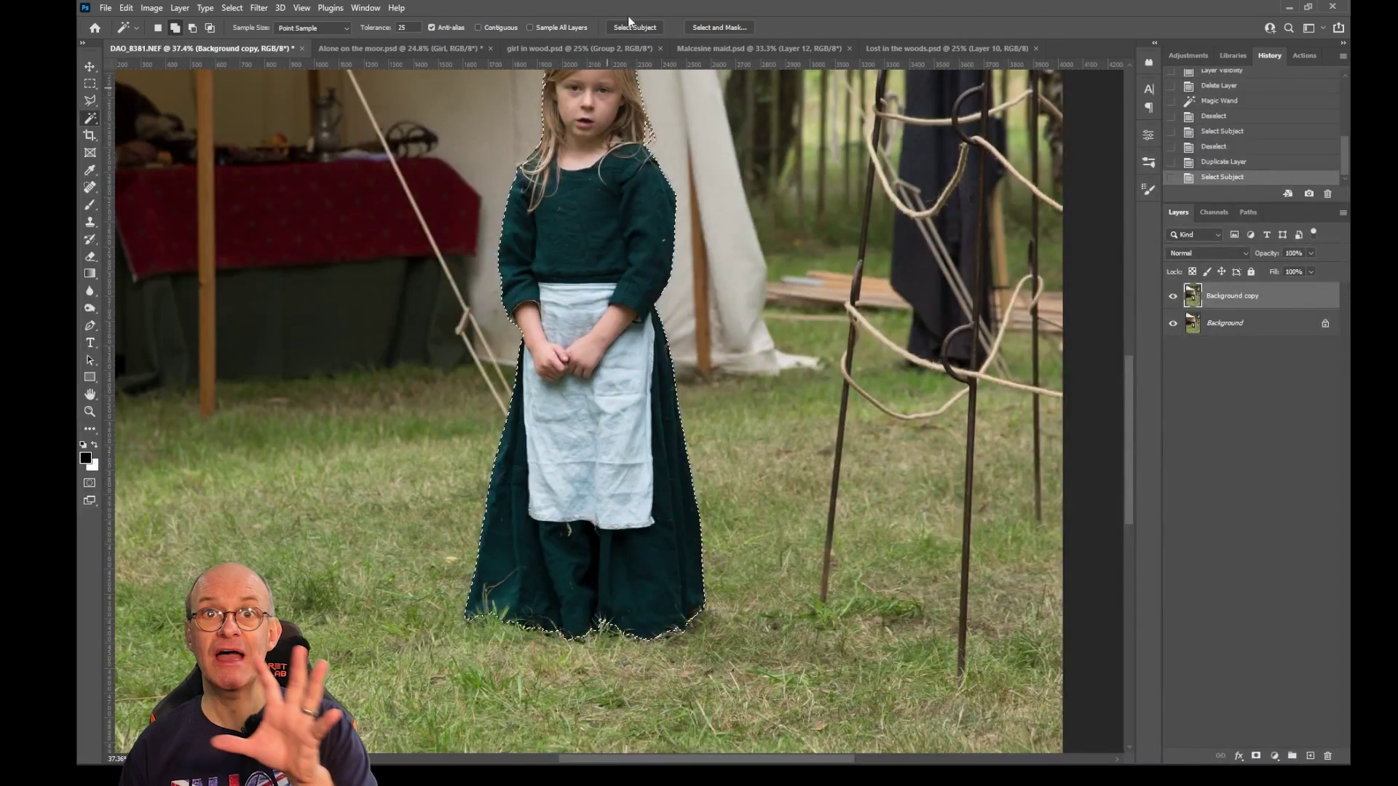
drag(564, 247, 574, 303)
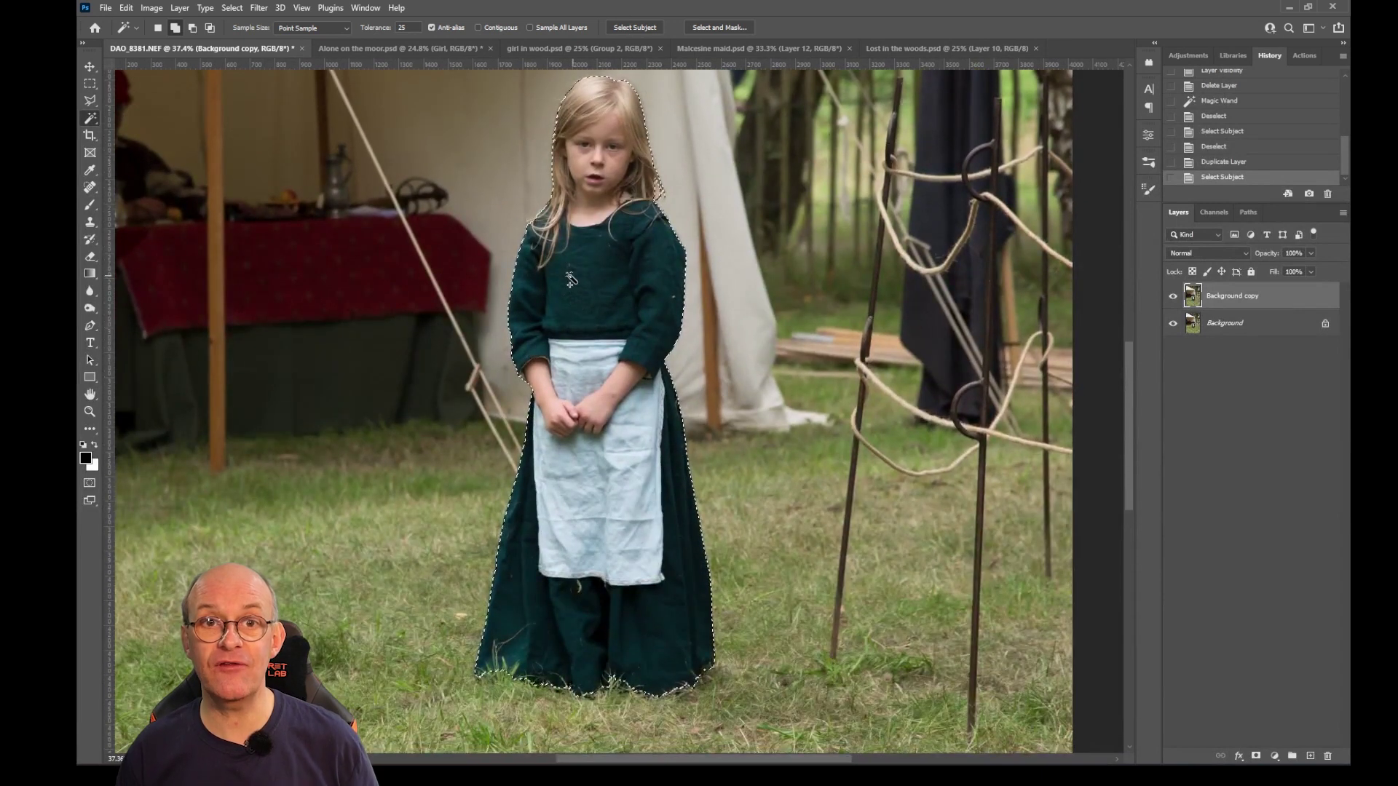
scroll(630, 212, down, 2)
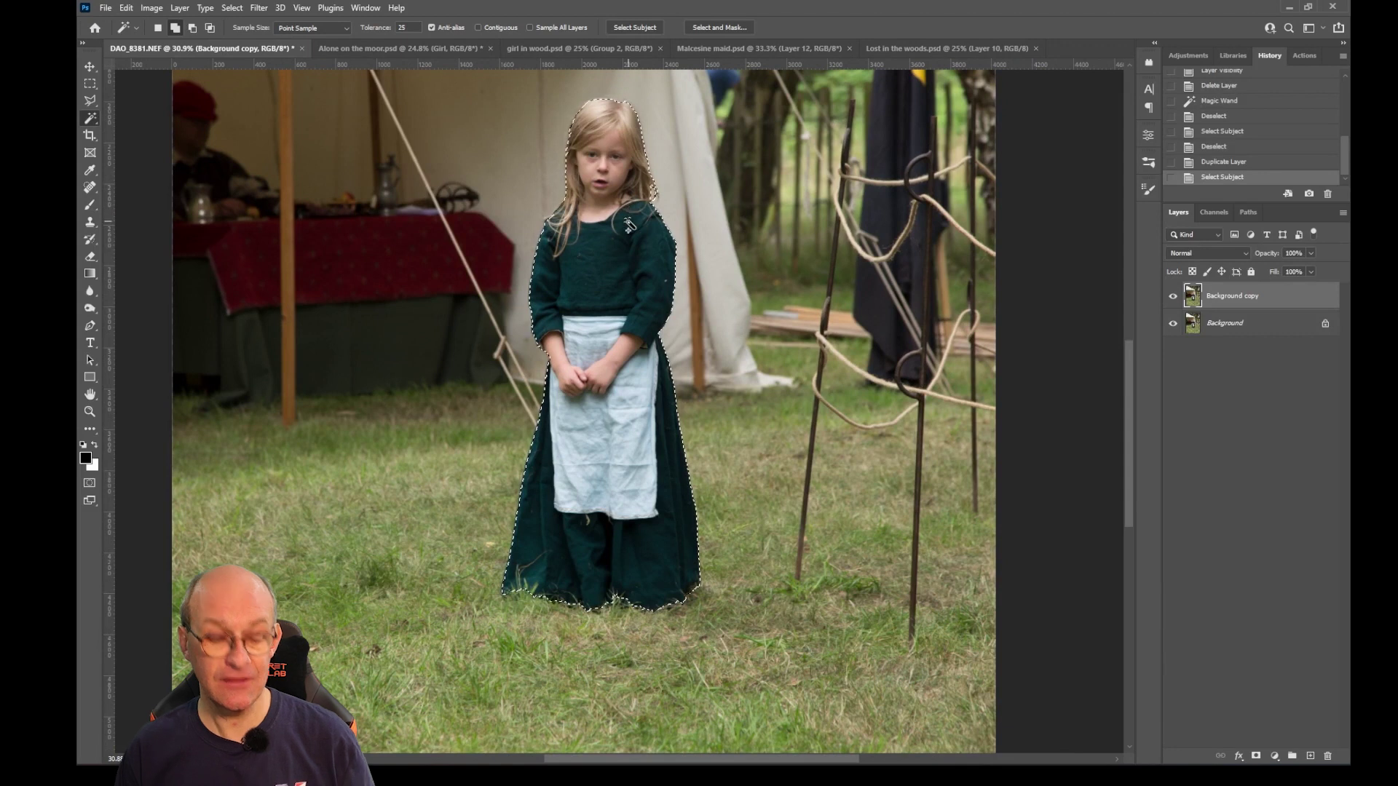
scroll(629, 226, up, 6)
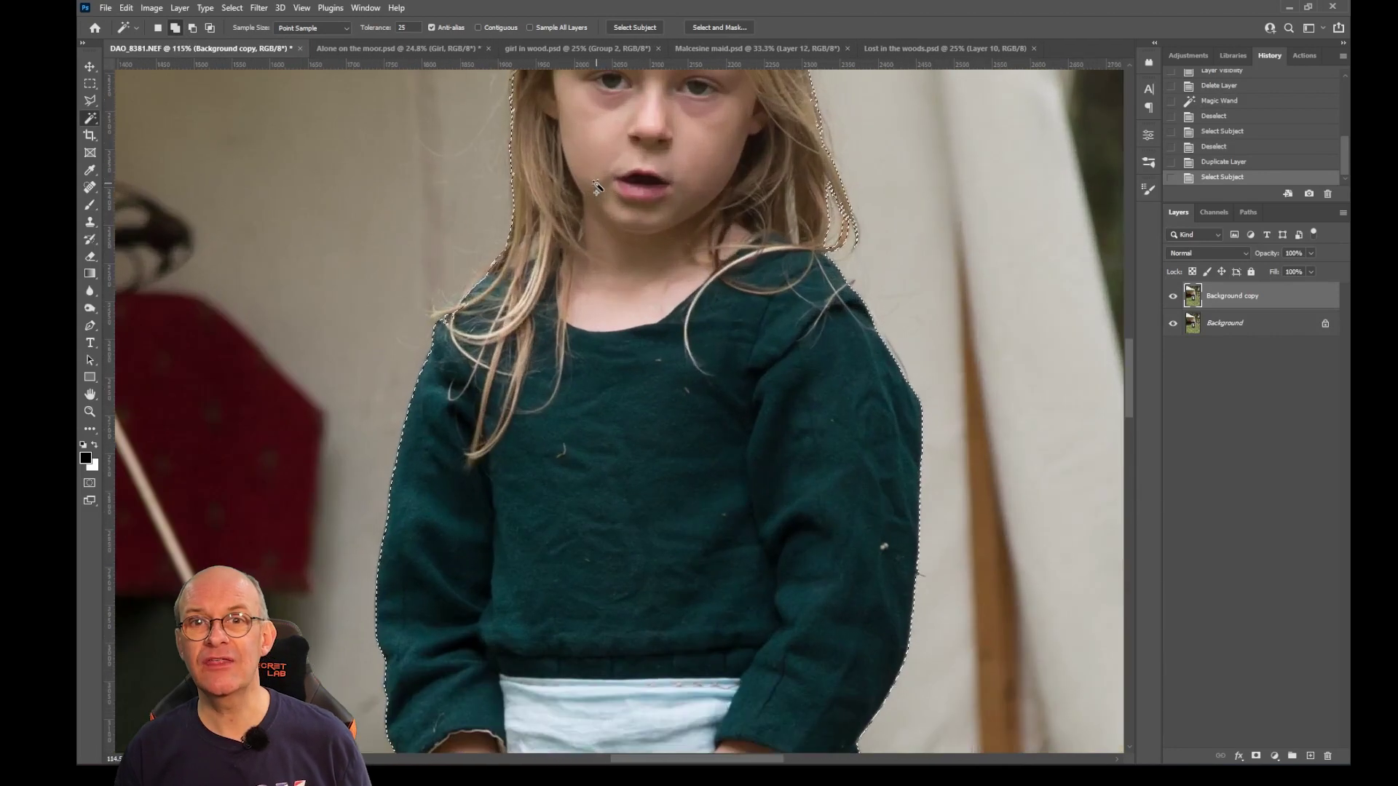
scroll(596, 188, up, 1)
drag(628, 196, 485, 450)
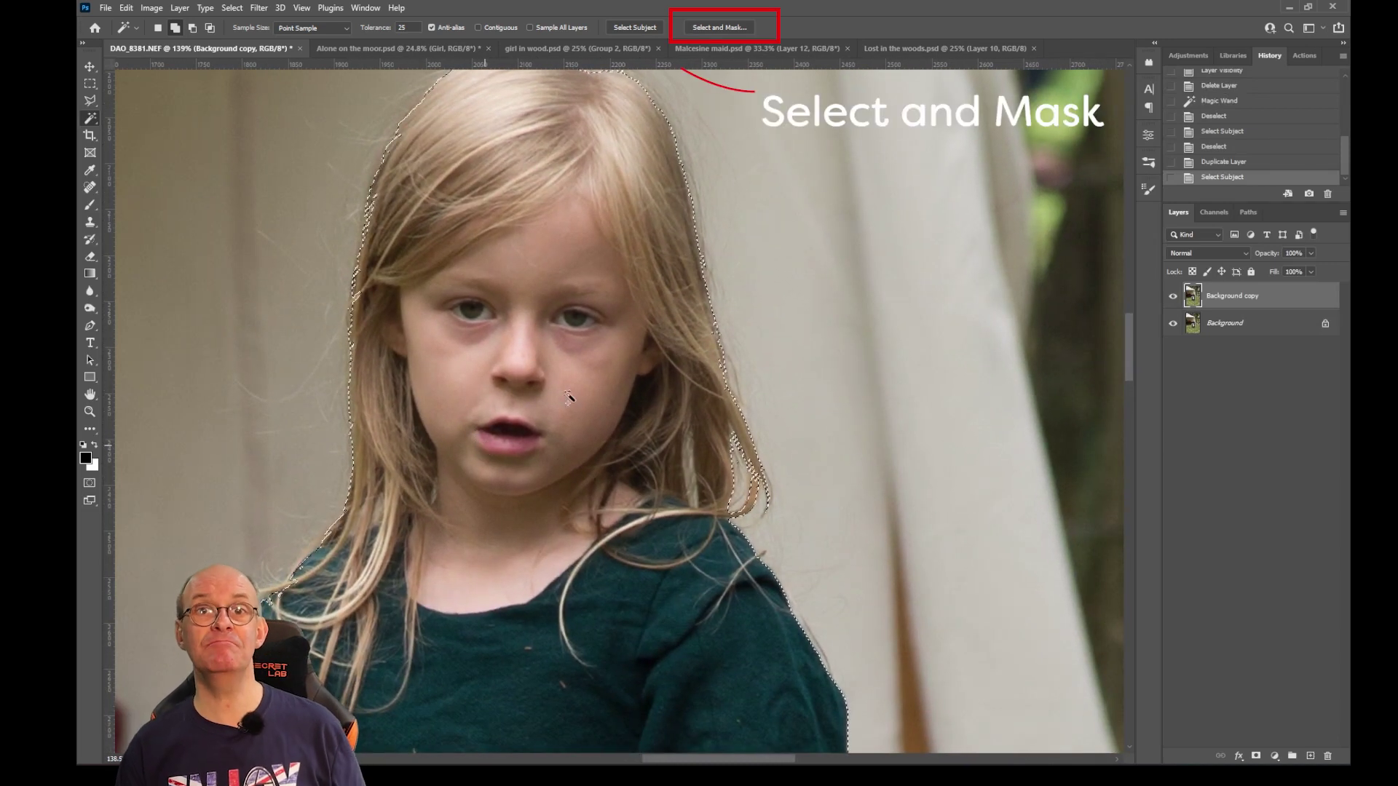
Step: Enter Select and Mask and use the Refine Edge Brush along the girl's hair
click(734, 32)
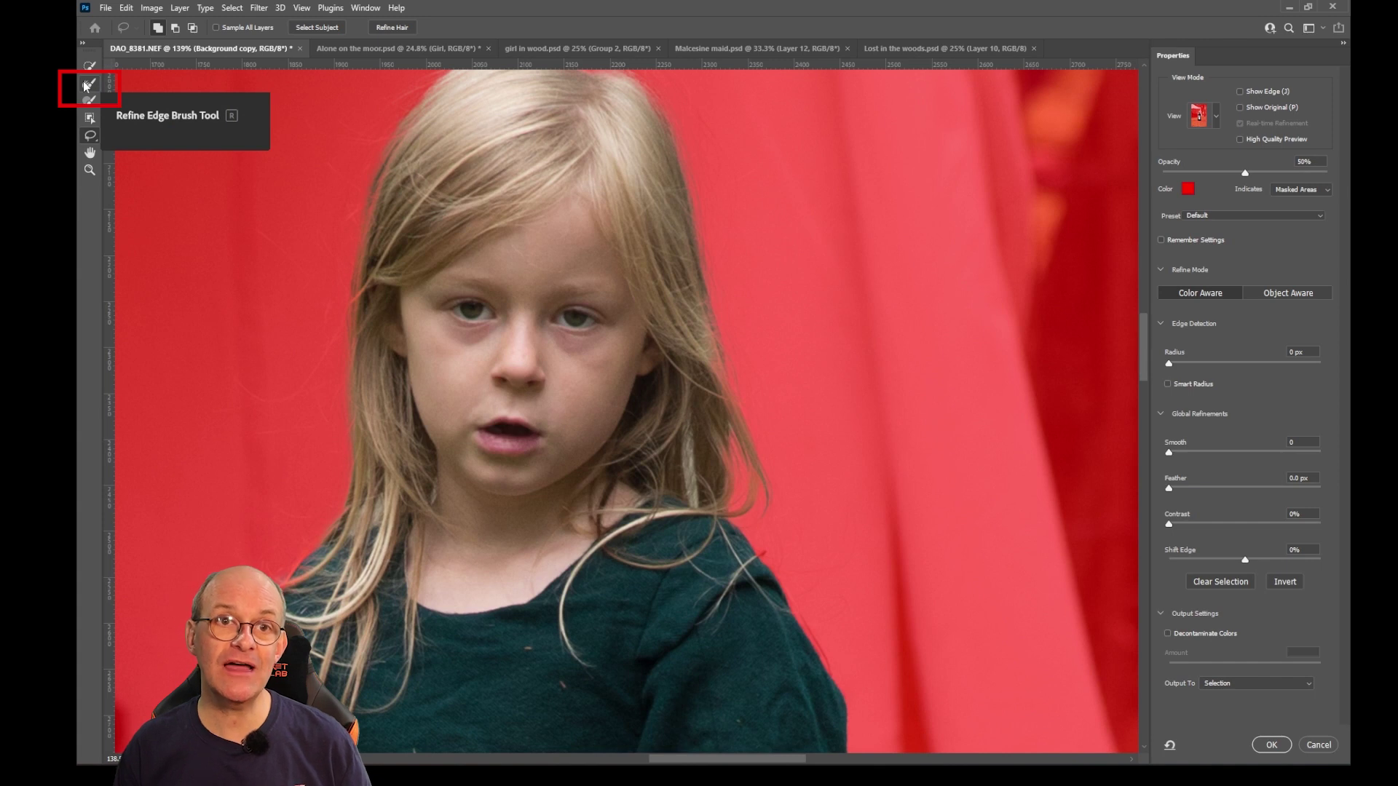
click(86, 84)
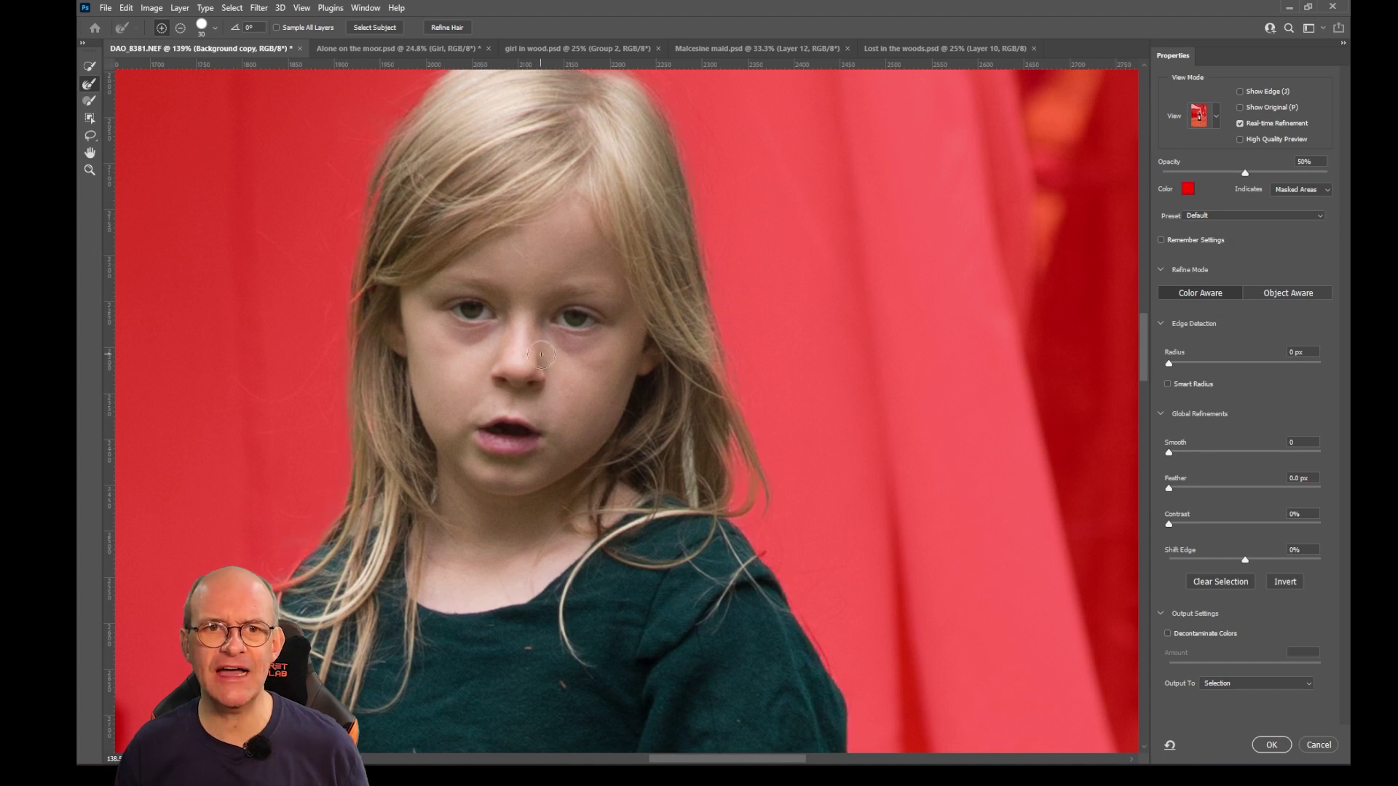
mouse_move(556, 245)
mouse_down()
mouse_move(518, 437)
mouse_move(495, 477)
mouse_up()
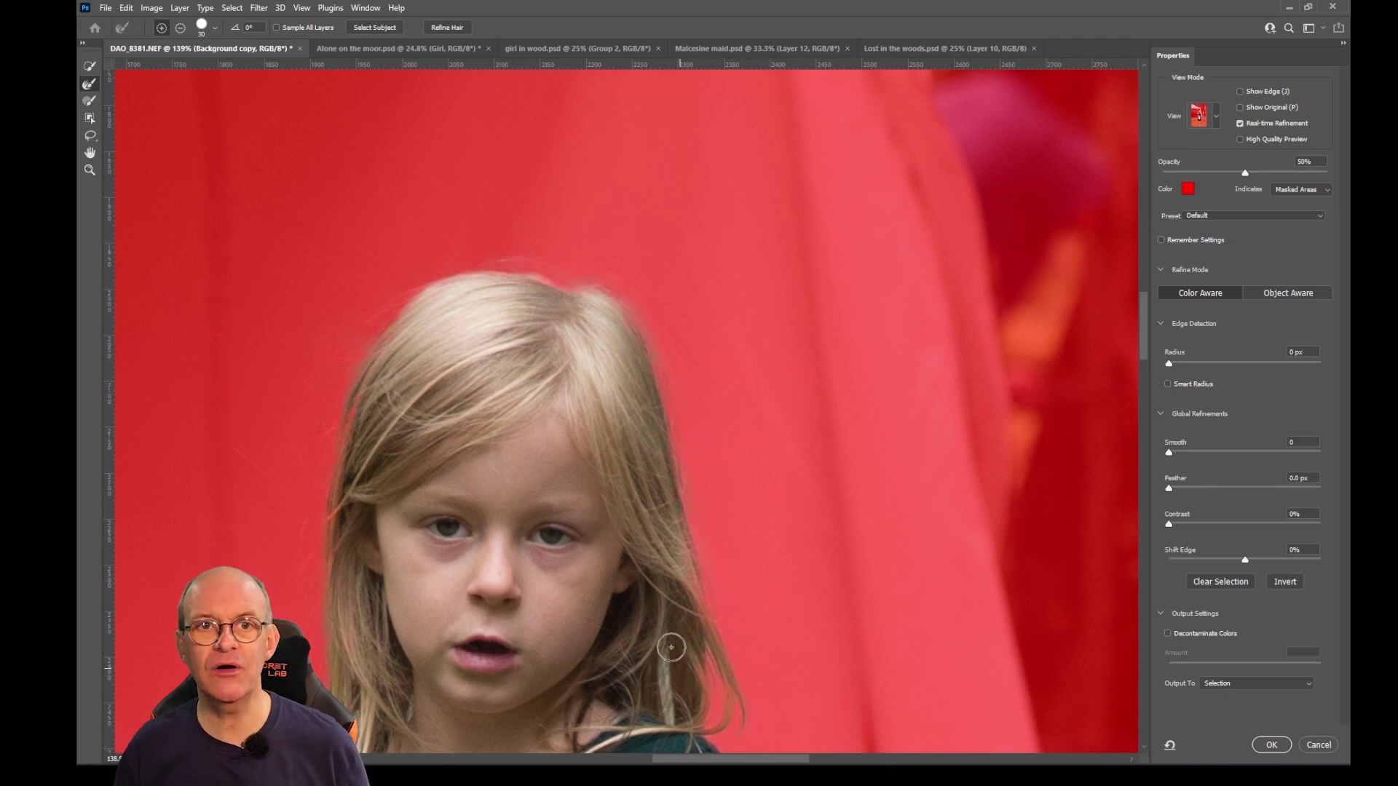
scroll(588, 308, down, 8)
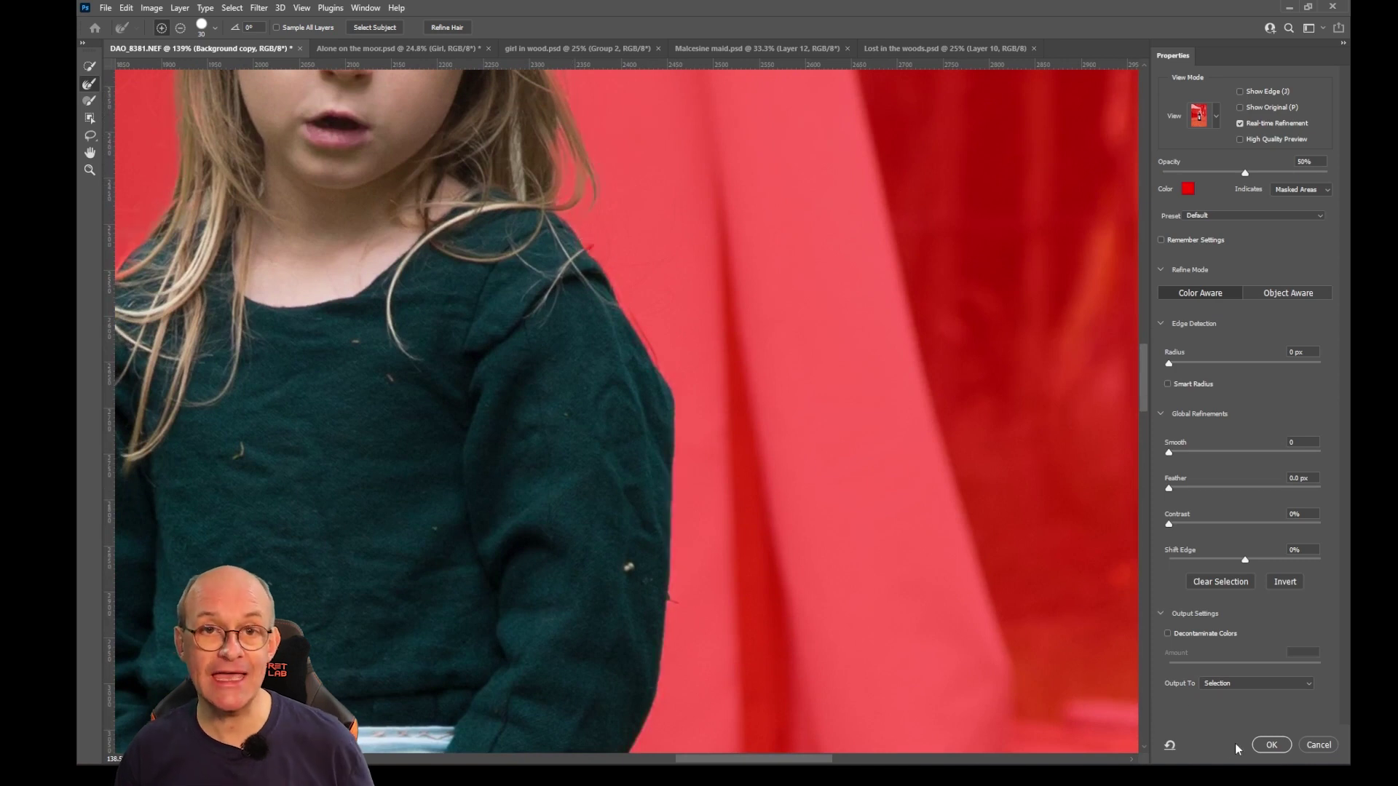
Step: Apply the refined selection, copy-paste the girl onto Layer 1, then switch to Lost in the woods.psd
click(1270, 745)
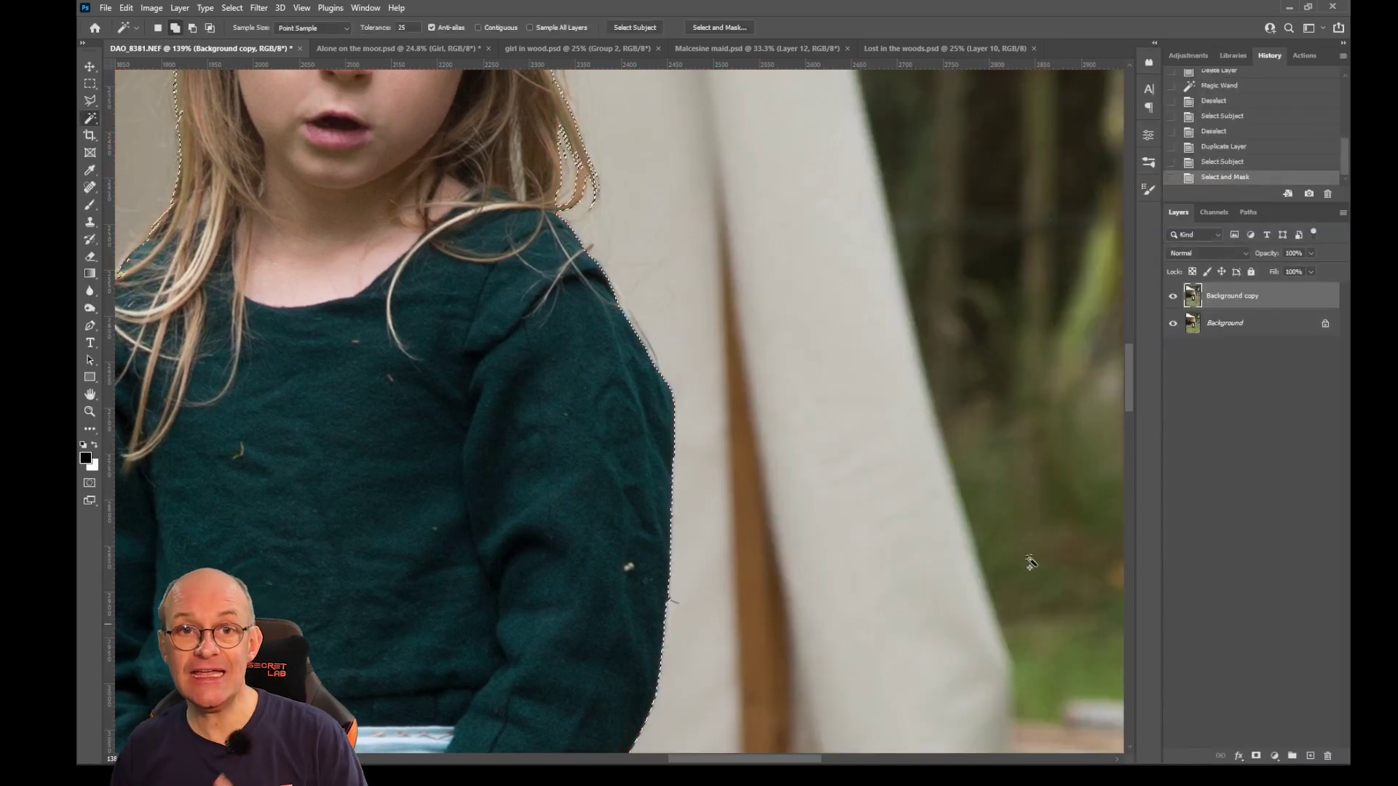
scroll(848, 445, down, 2)
scroll(848, 445, down, 3)
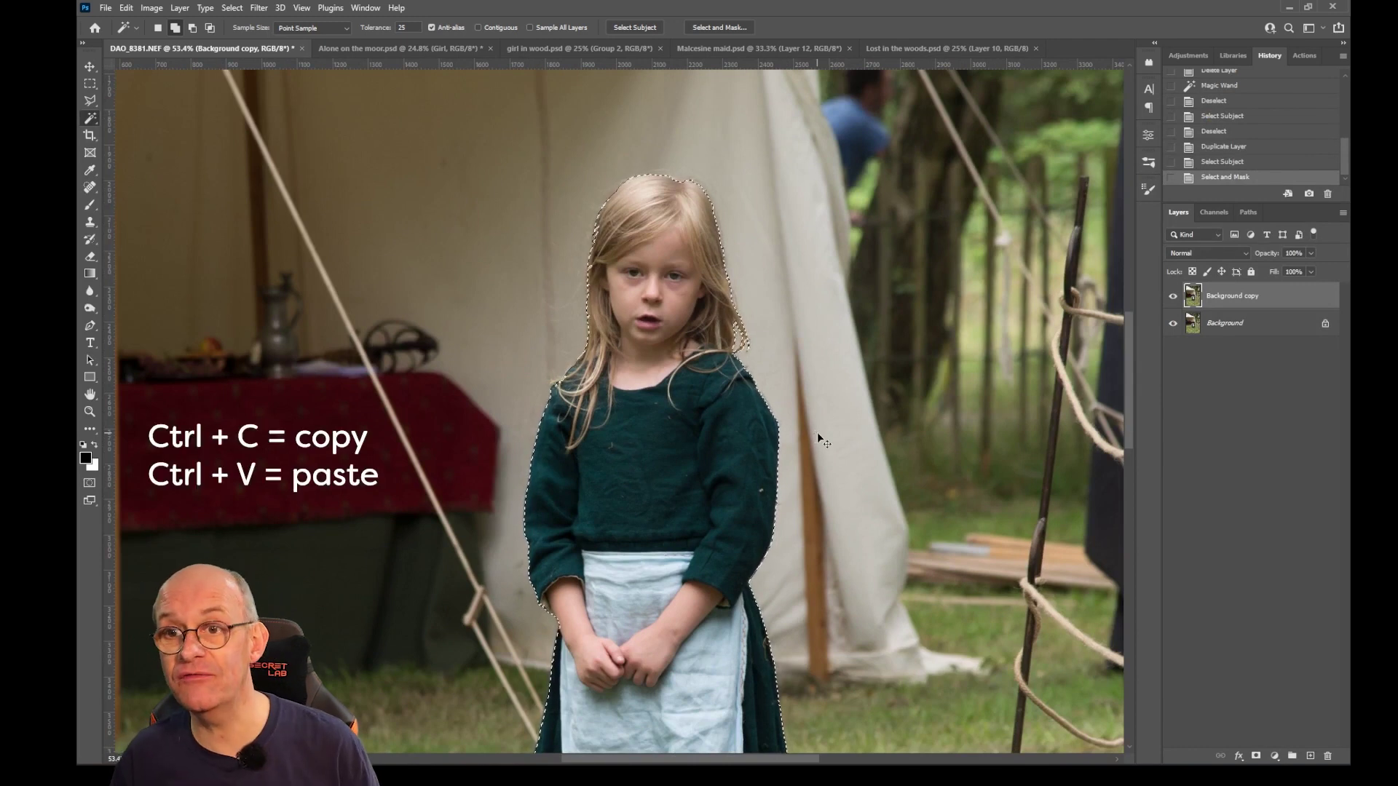
key(ctrl+c)
key(ctrl+v)
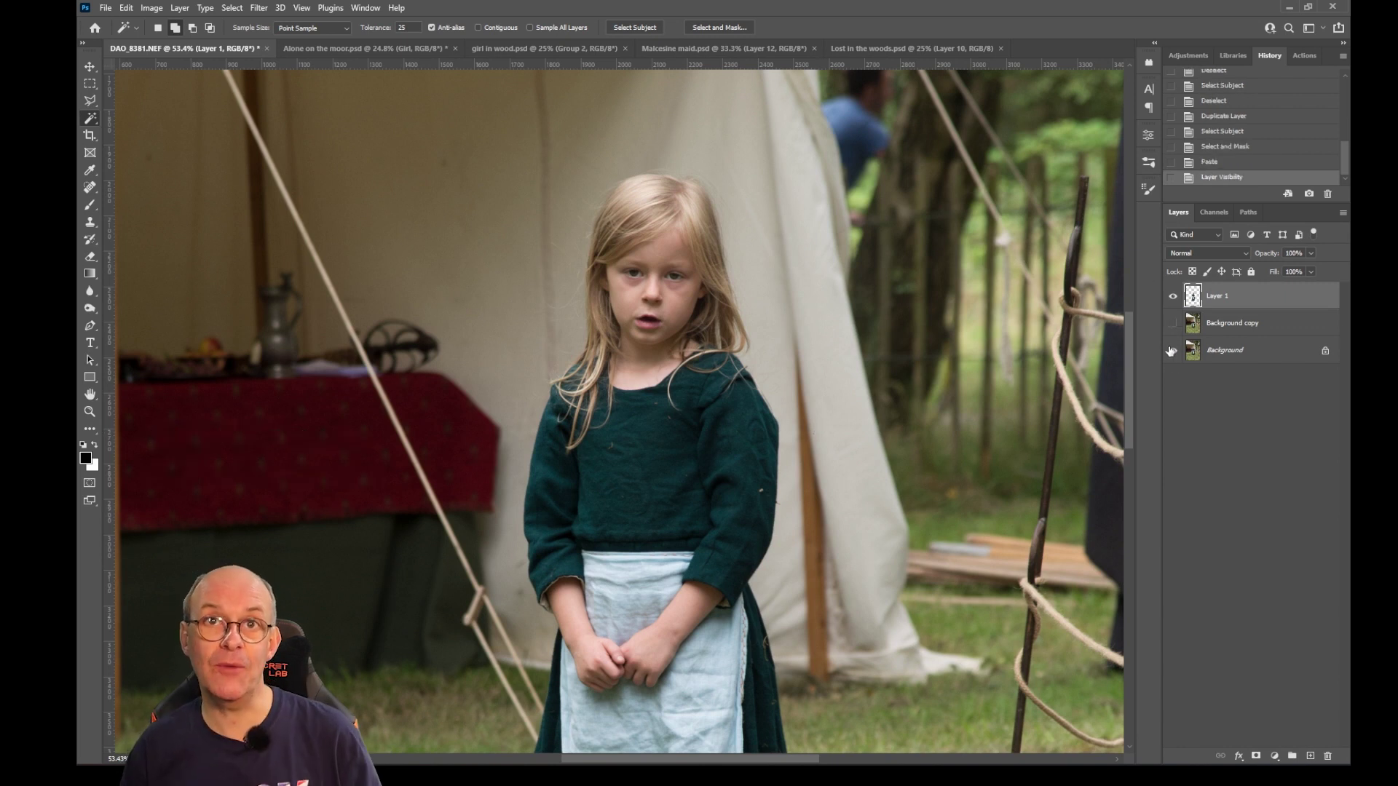
key(ctrl+shift+Tab)
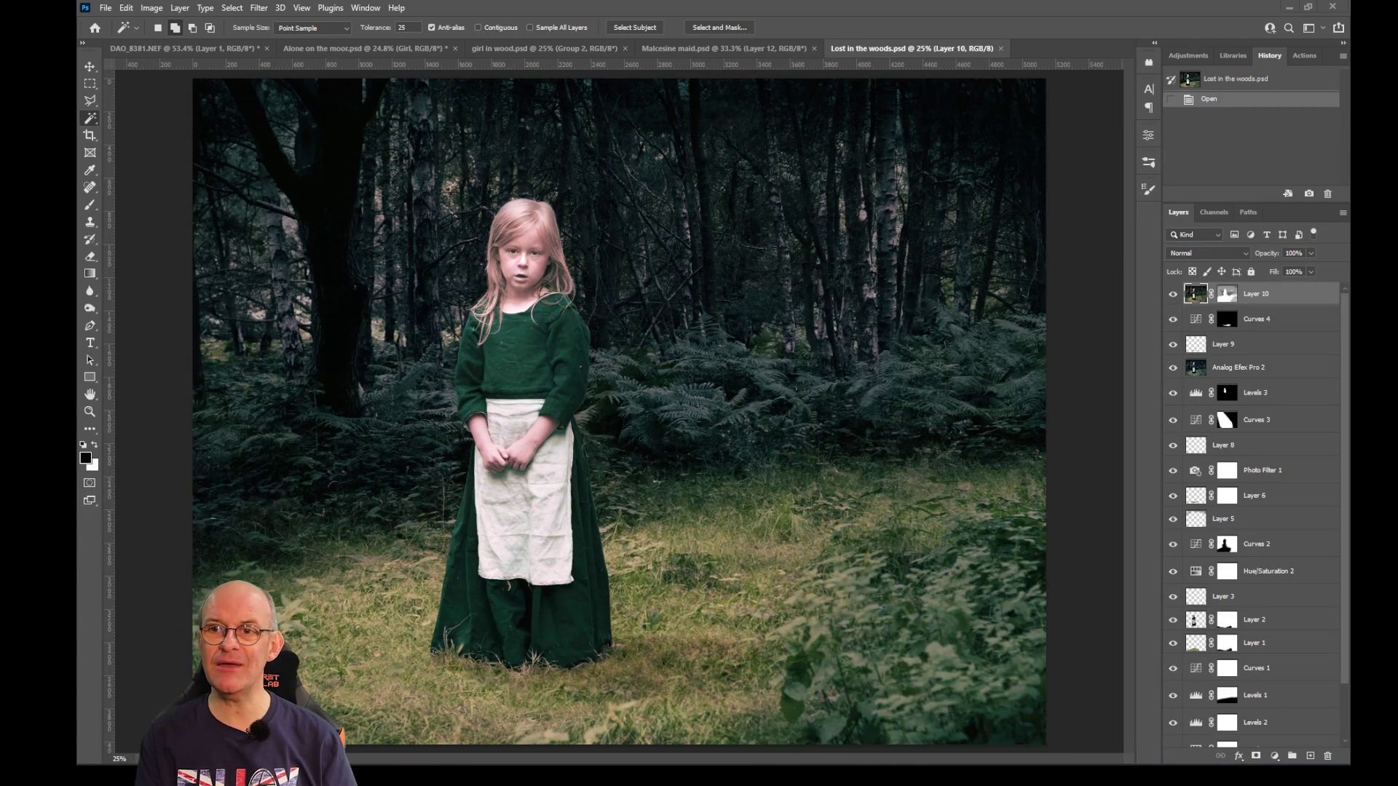
Step: Switch to the Malcesine maid.psd composite of the girl beside the lake and castle
scroll(1226, 510, down, 2)
scroll(1299, 448, up, 2)
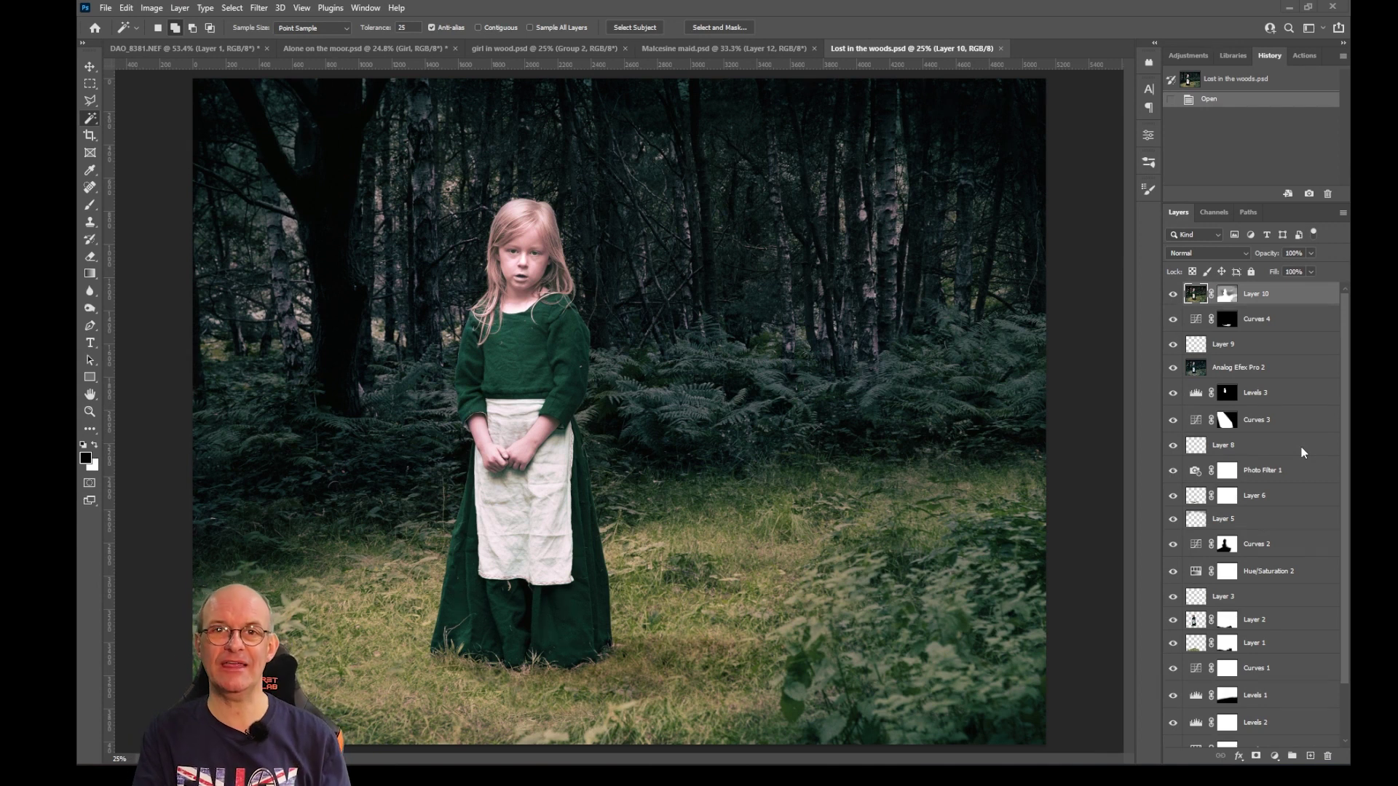
click(748, 49)
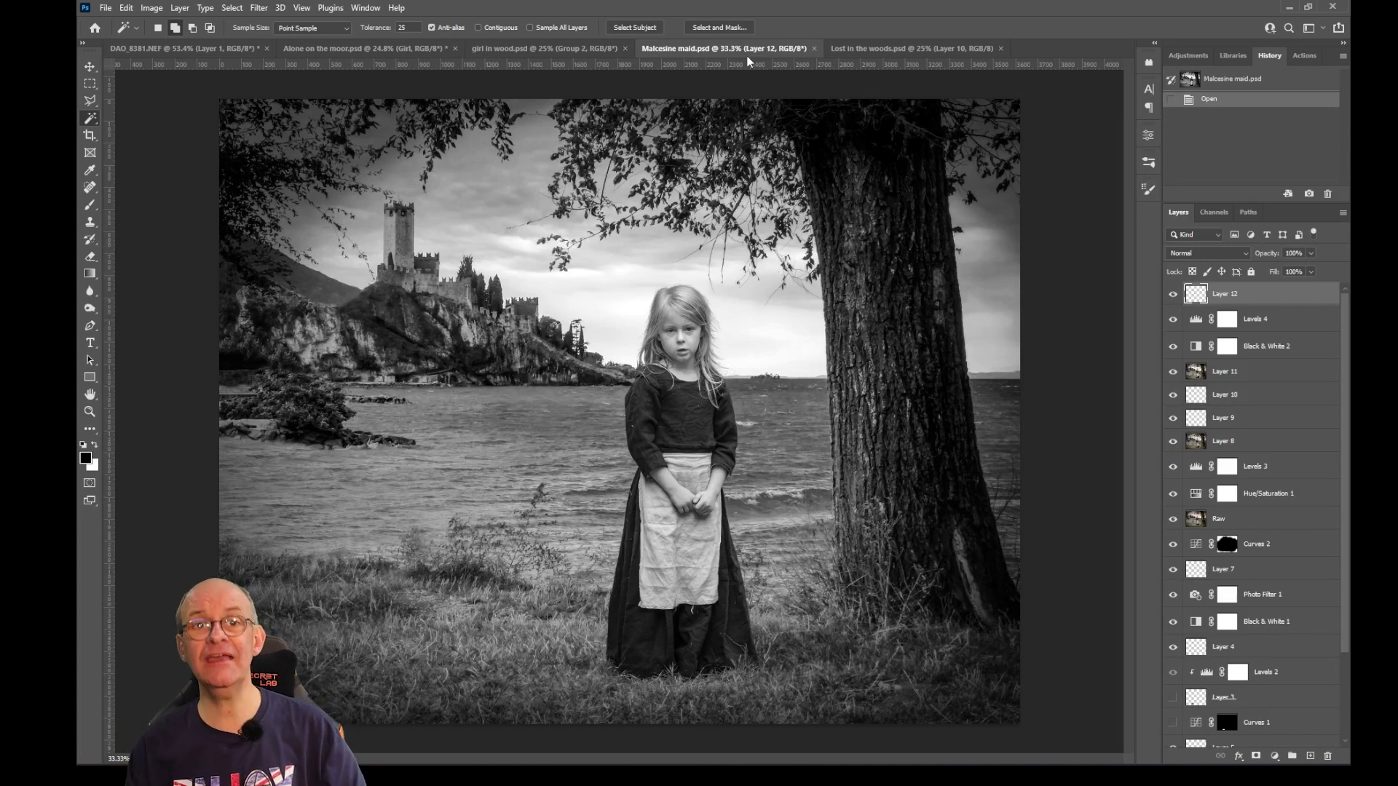
Step: View the girl in wood.psd composite, then switch to Alone on the moor.psd
click(522, 48)
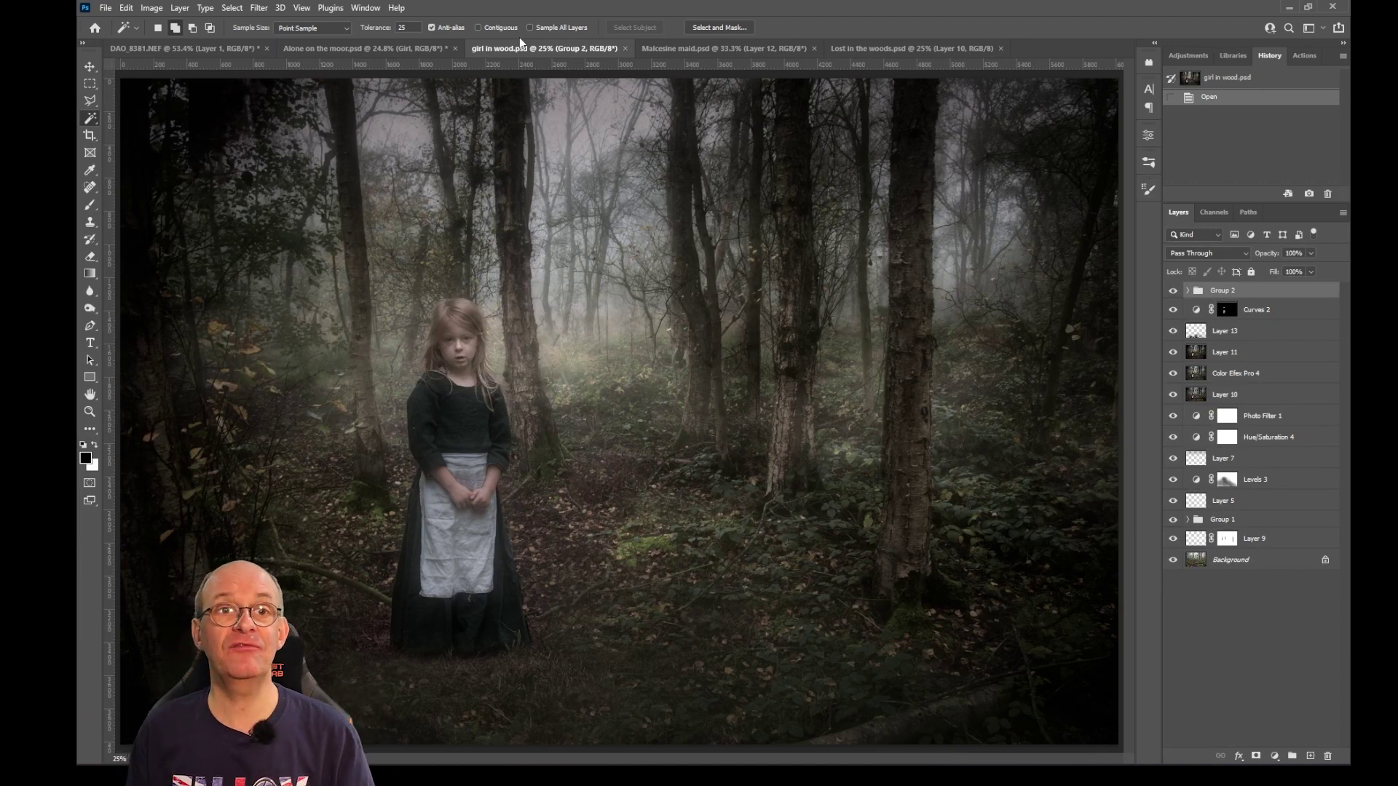
click(378, 50)
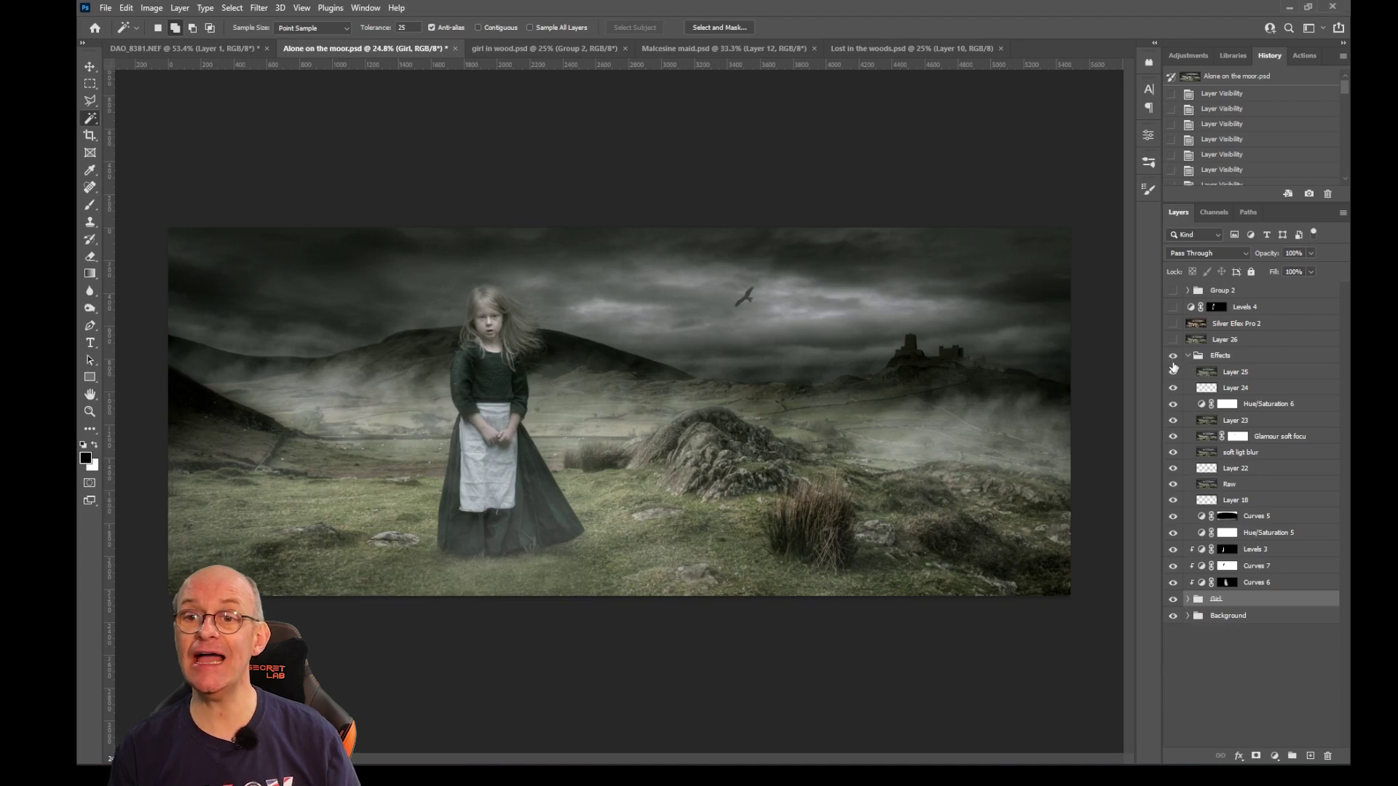
Step: Hide the Effects group and all other layers, leaving only the Background group visible
drag(1172, 356, 1171, 638)
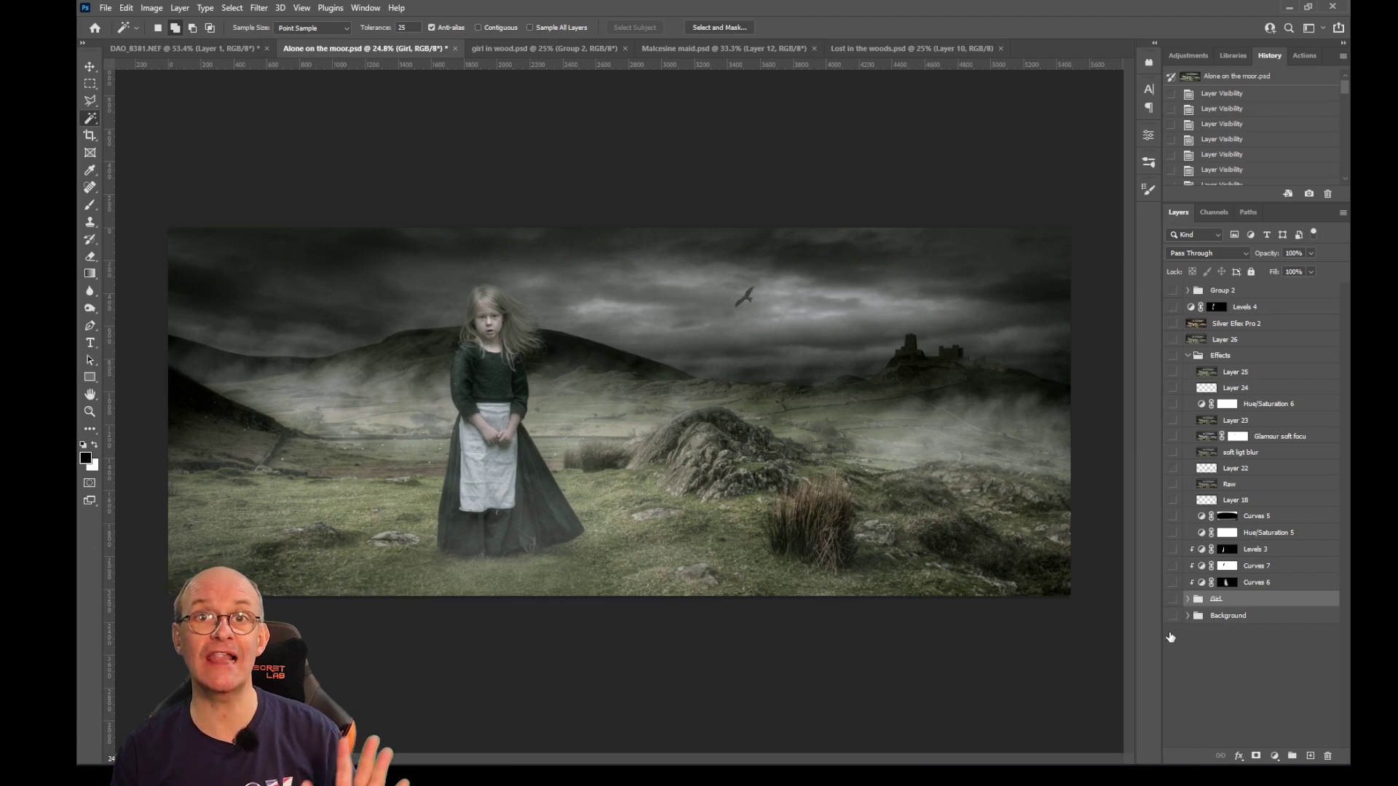
drag(1170, 638, 1170, 632)
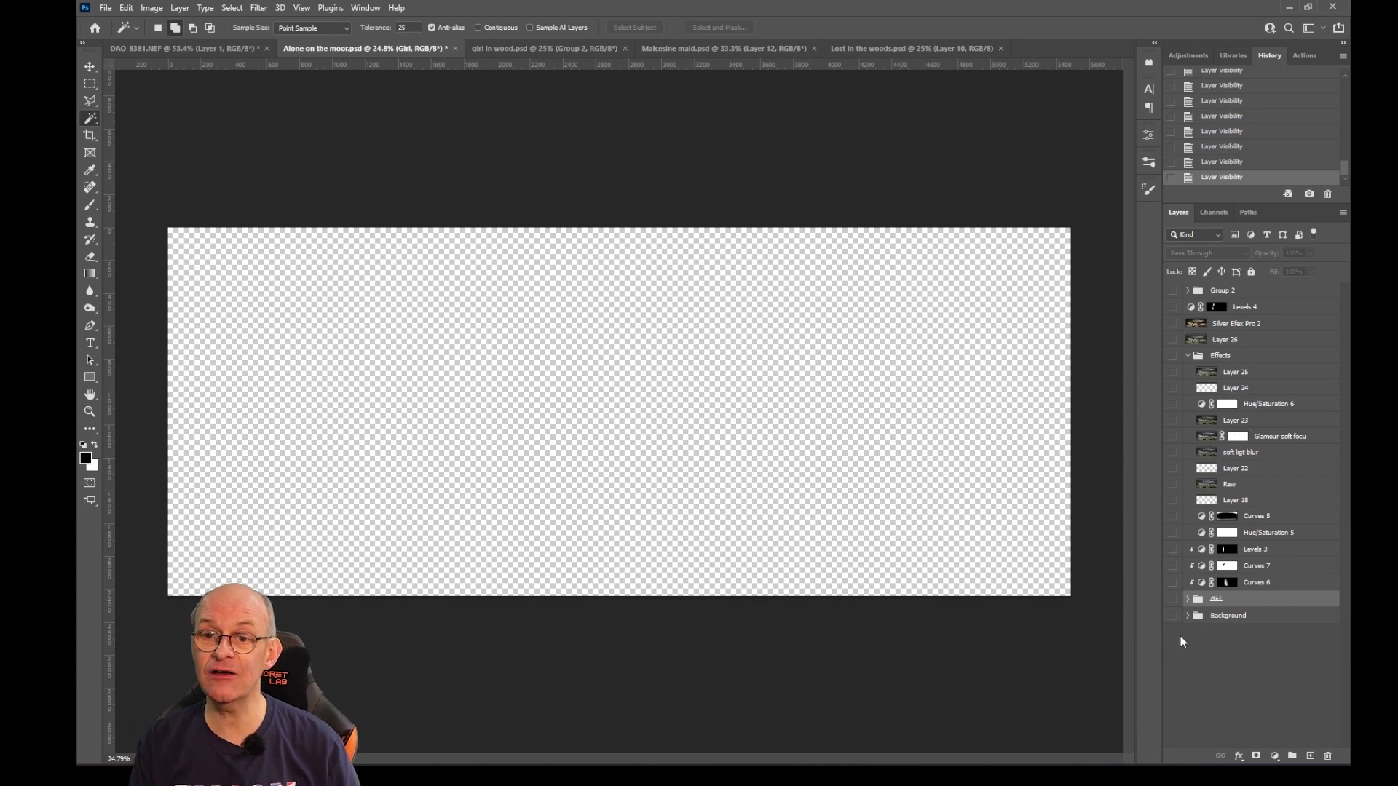
click(1172, 618)
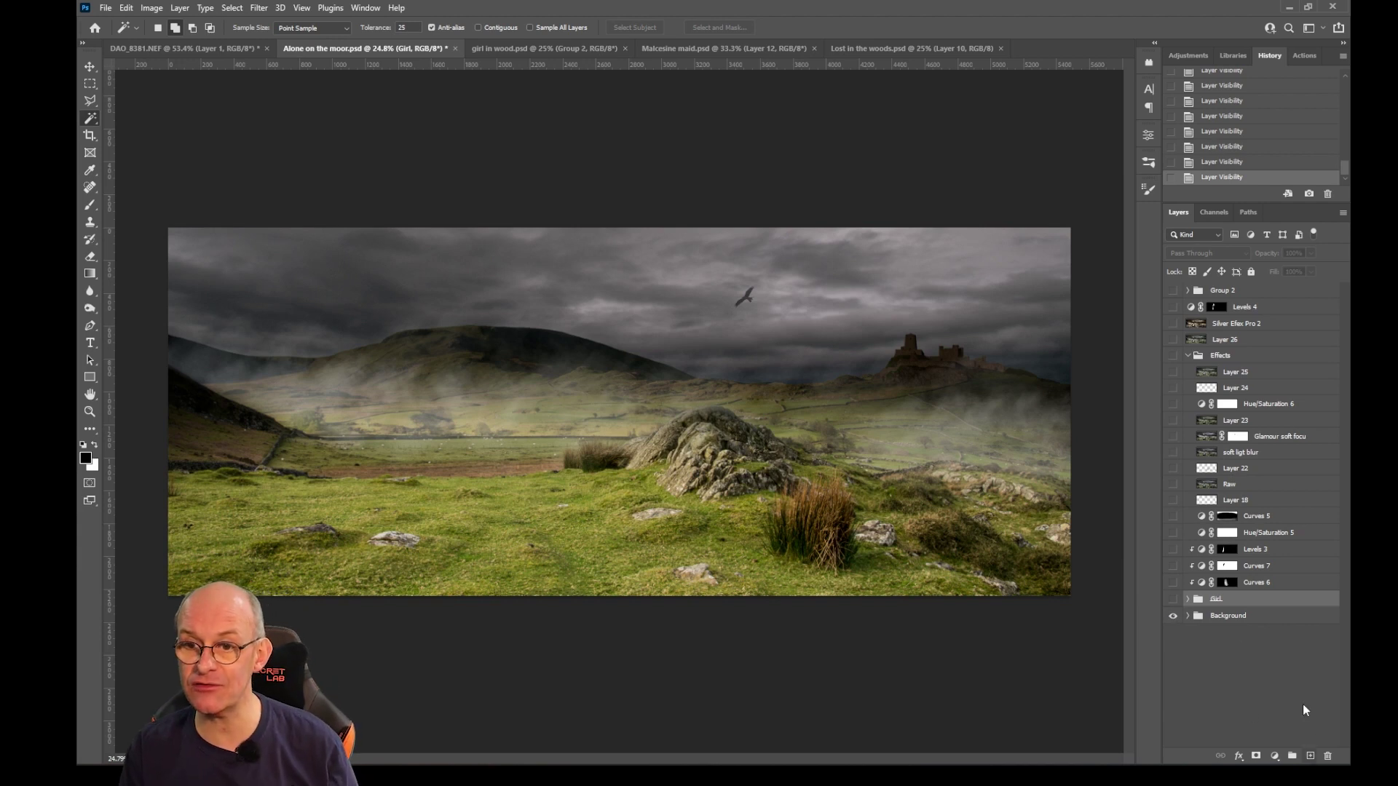
Step: Expand the Background group and hide all its layers except the base Layer 0
click(1185, 619)
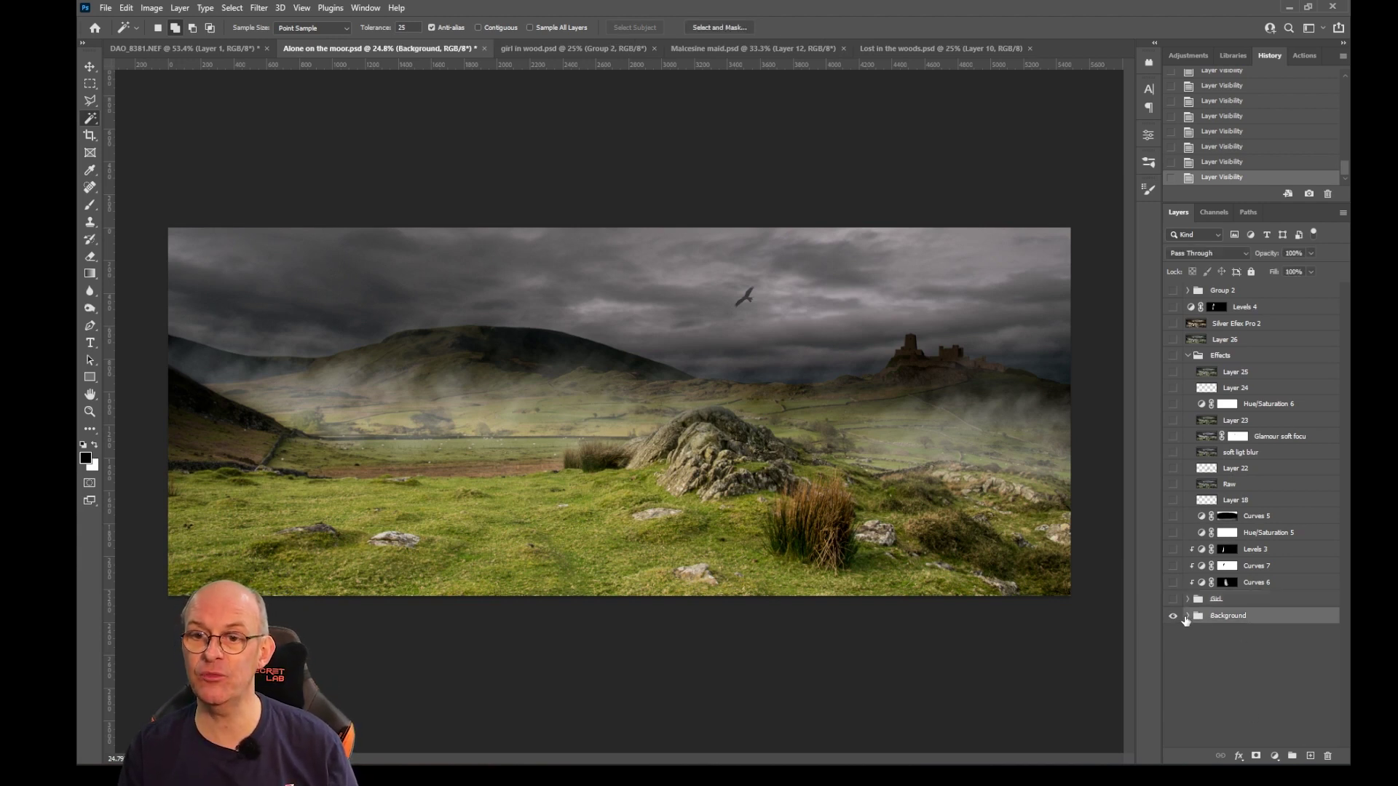
click(1186, 618)
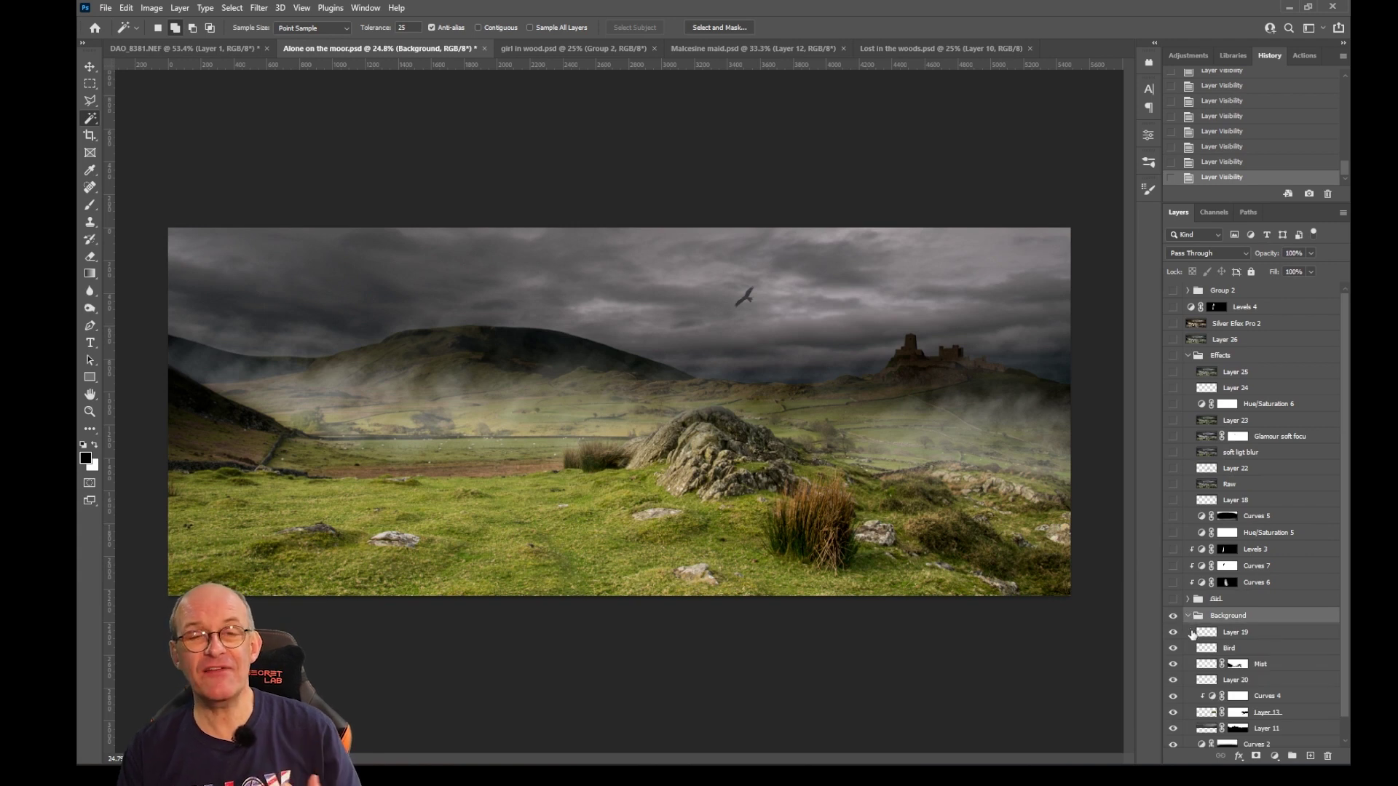
scroll(1193, 692, down, 1)
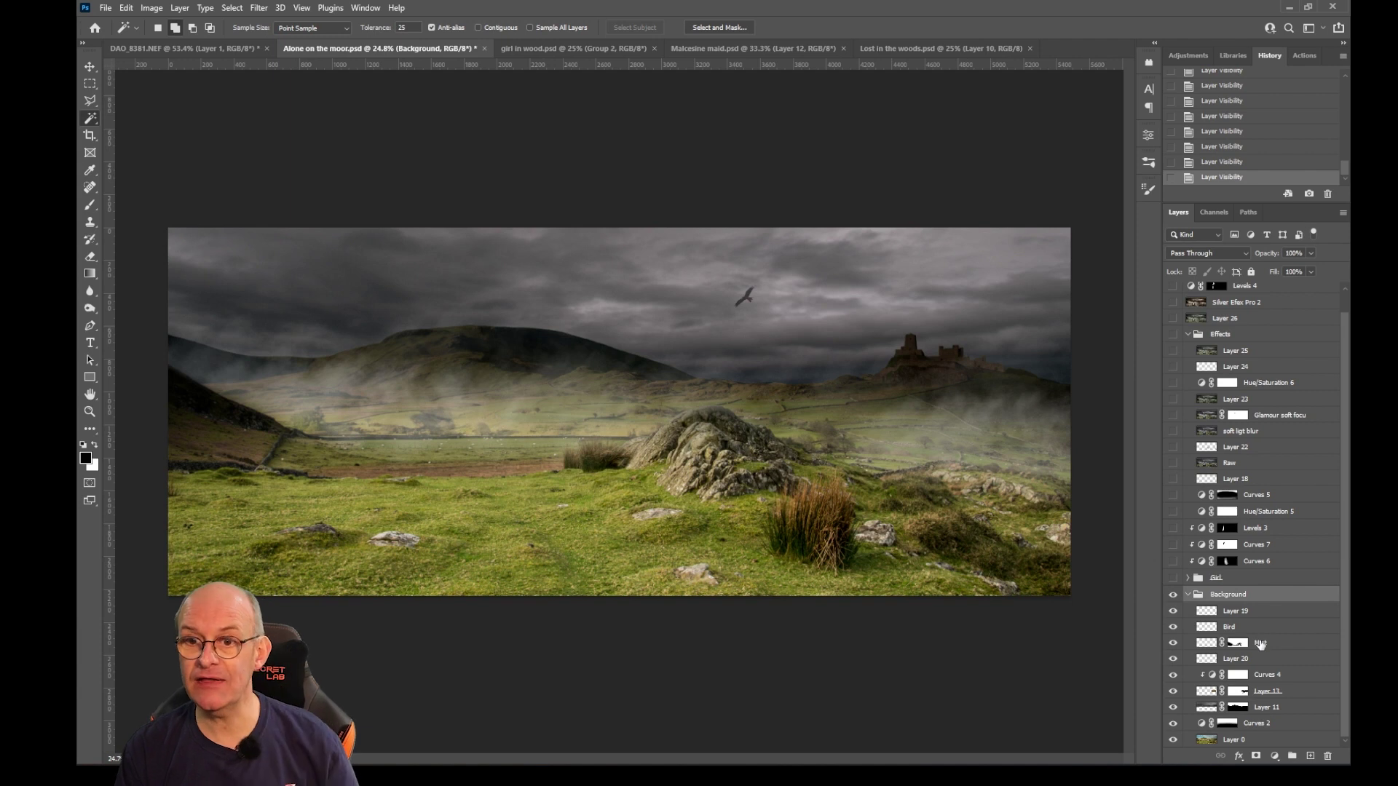
drag(1173, 612, 1171, 740)
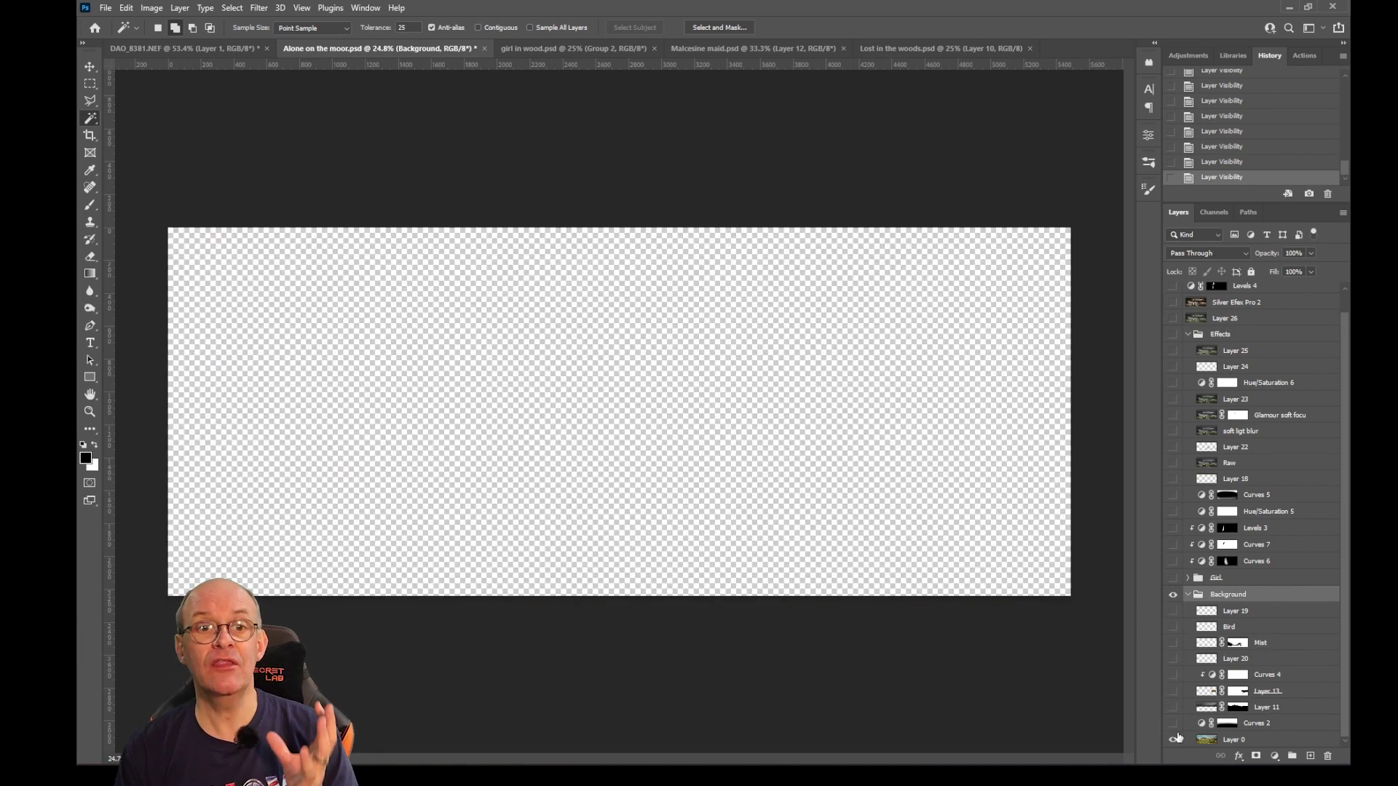
click(1174, 739)
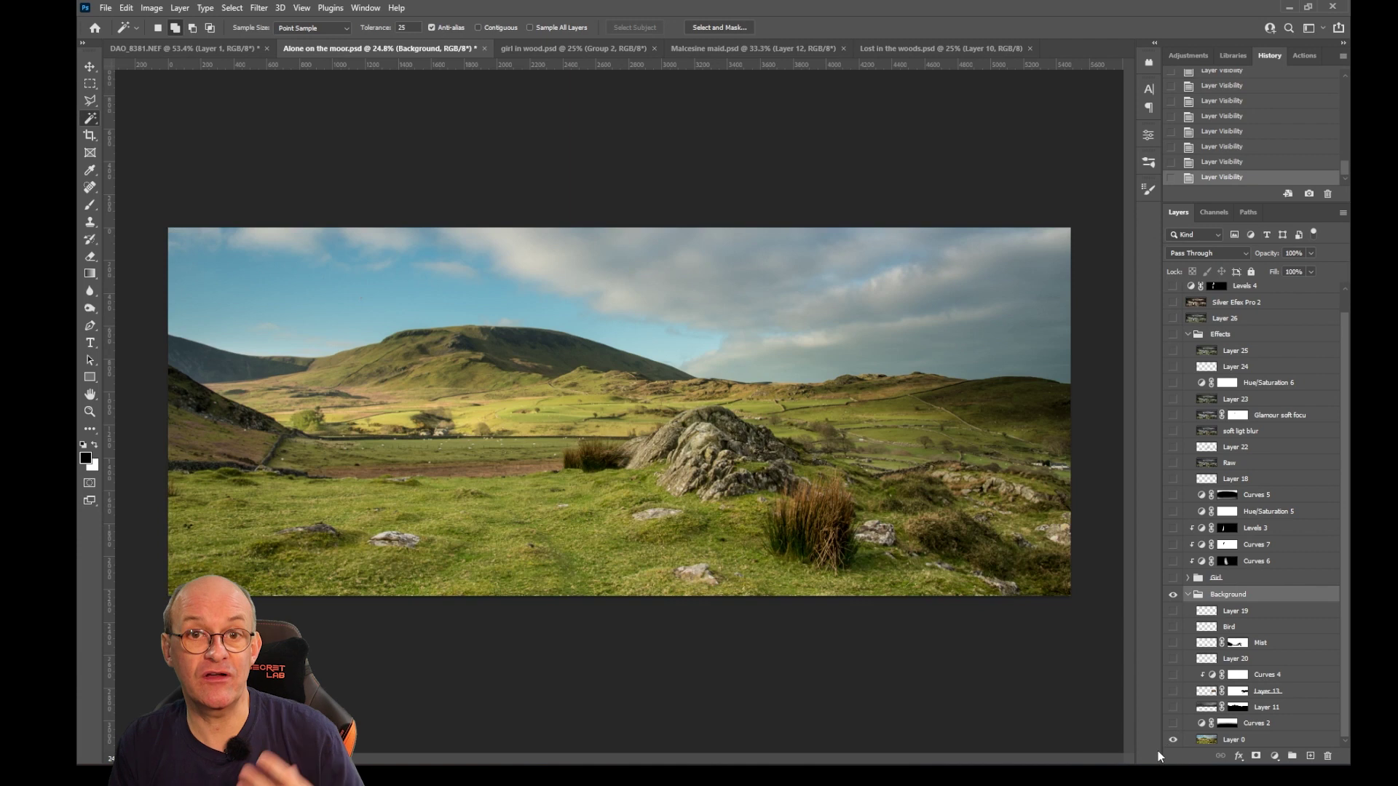
Step: Make Layer 11's stormy sky and the Curves 2 darkening adjustment visible
click(1173, 708)
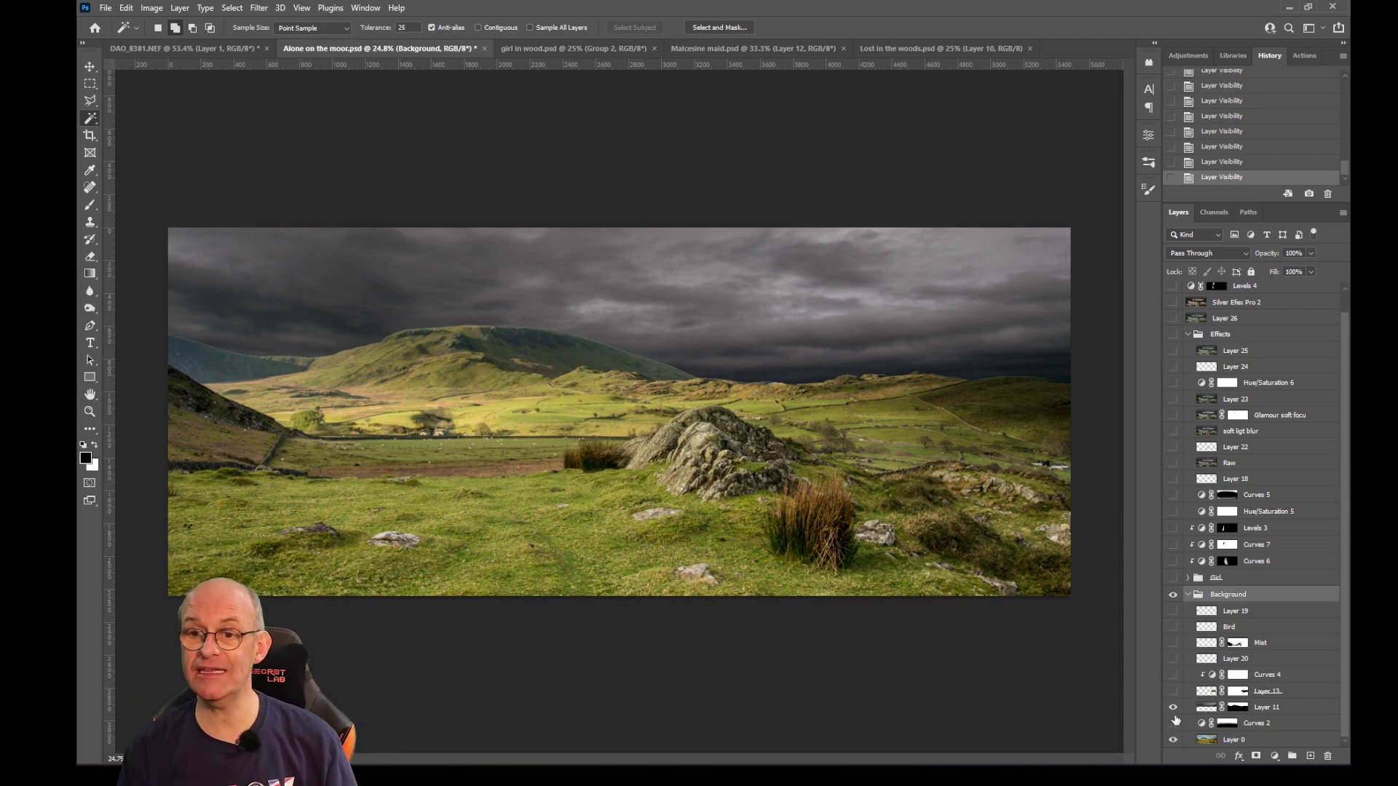
click(1173, 723)
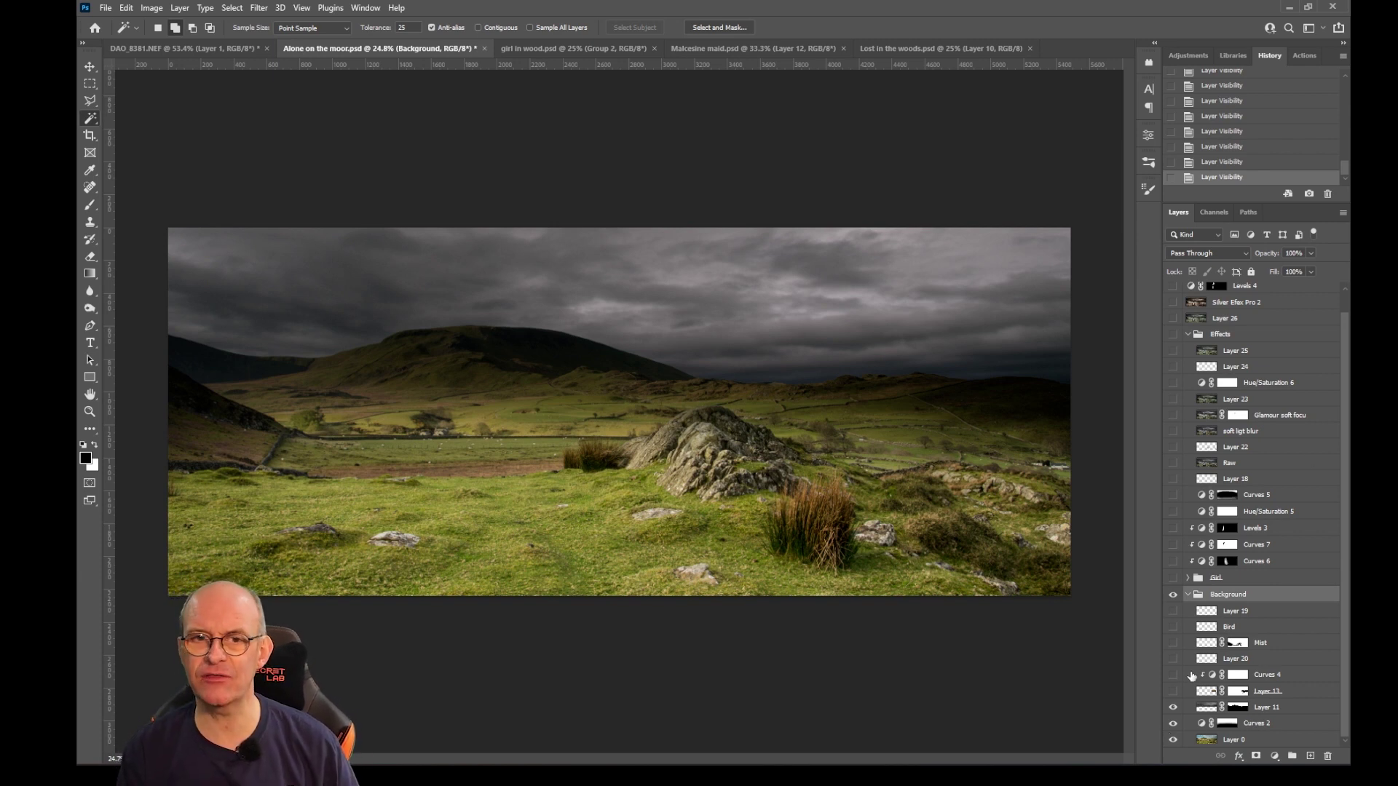
Step: Turn on Layer 13's castle ruin, Curves 4, Layer 20, Mist and Bird layers
click(1172, 691)
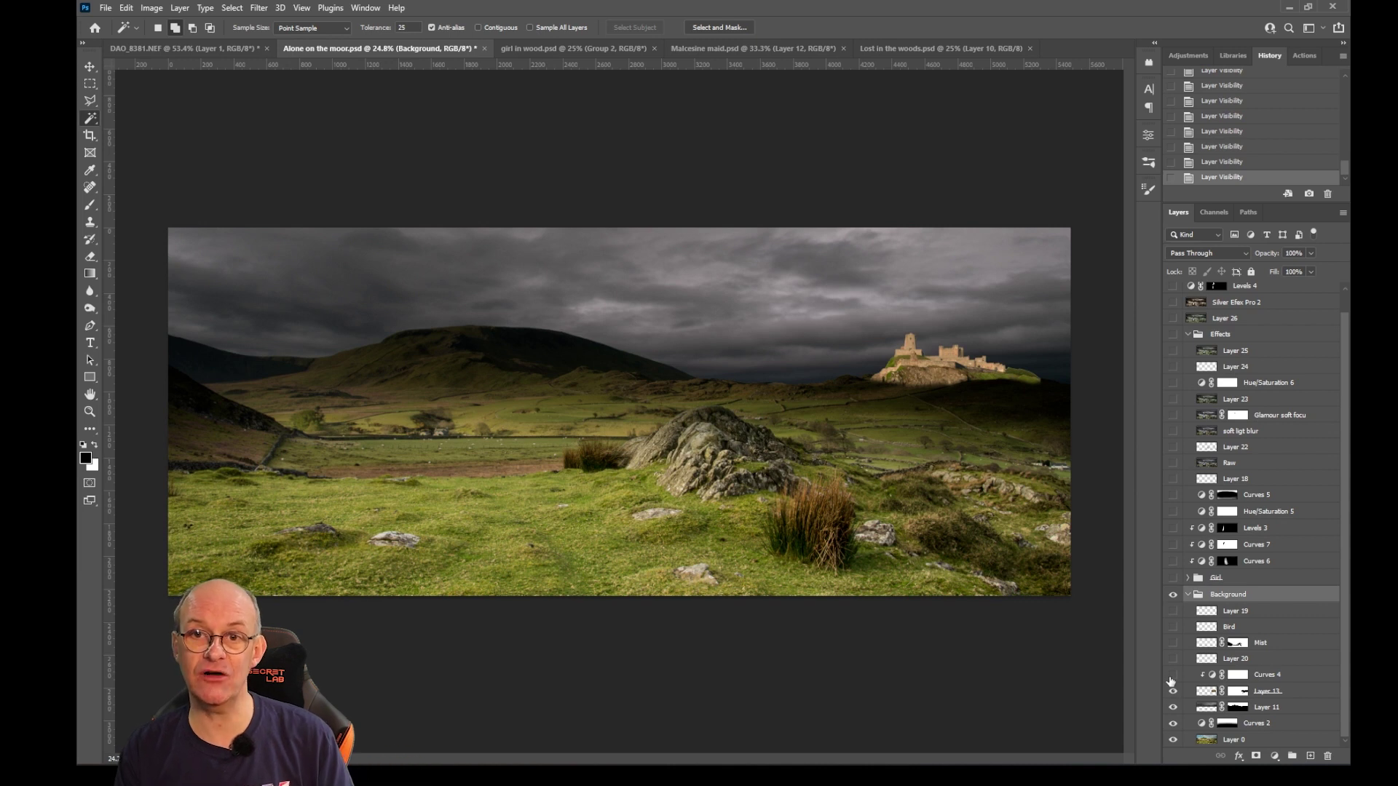
click(1172, 676)
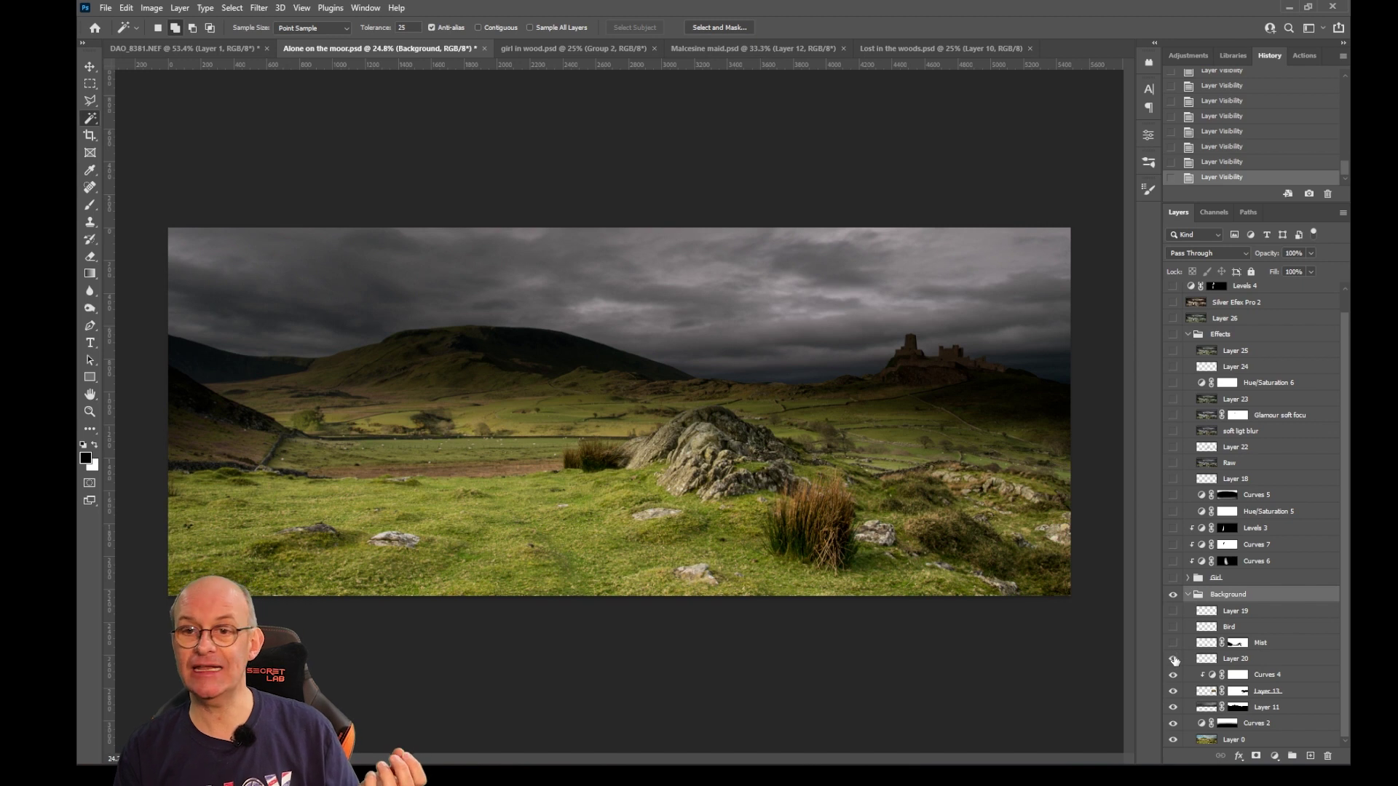
click(1172, 659)
click(1173, 643)
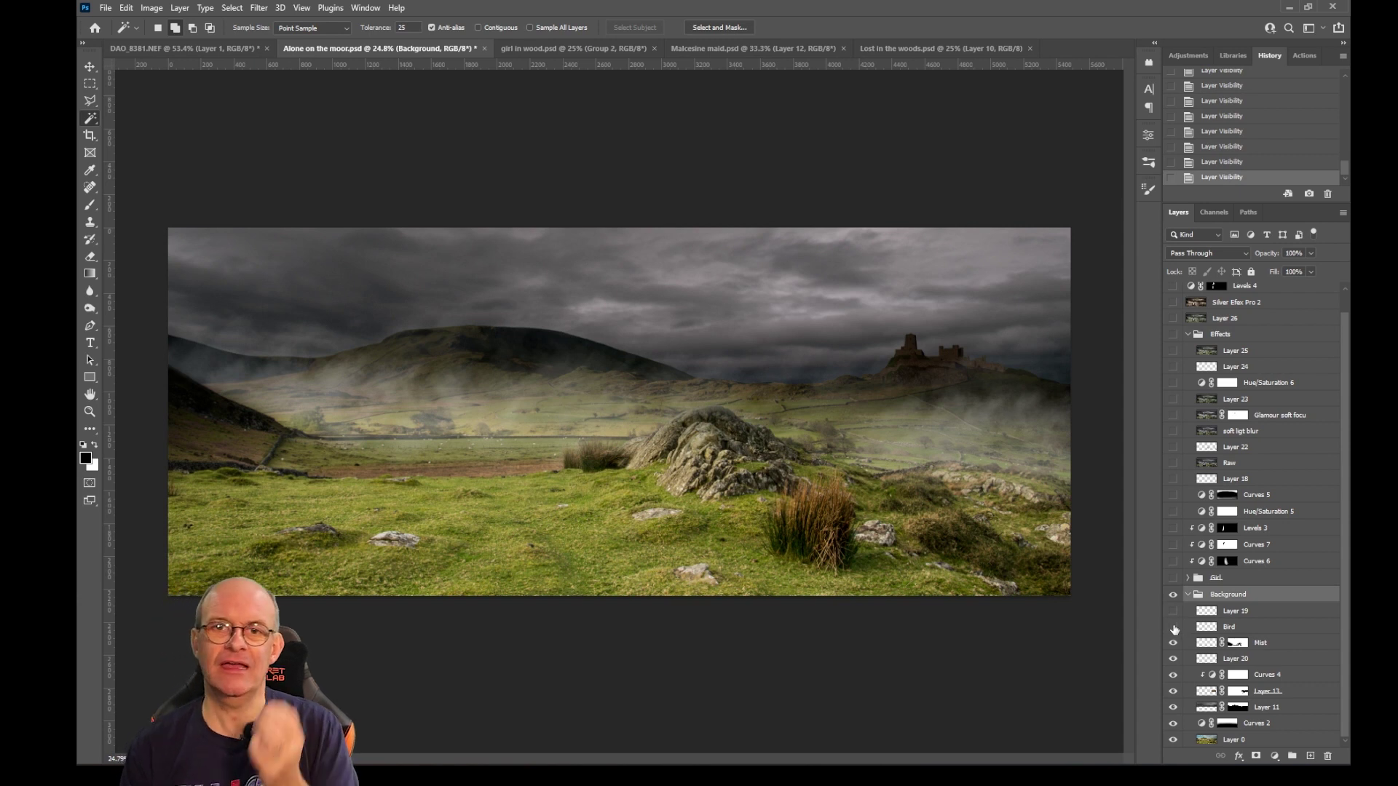
click(1173, 627)
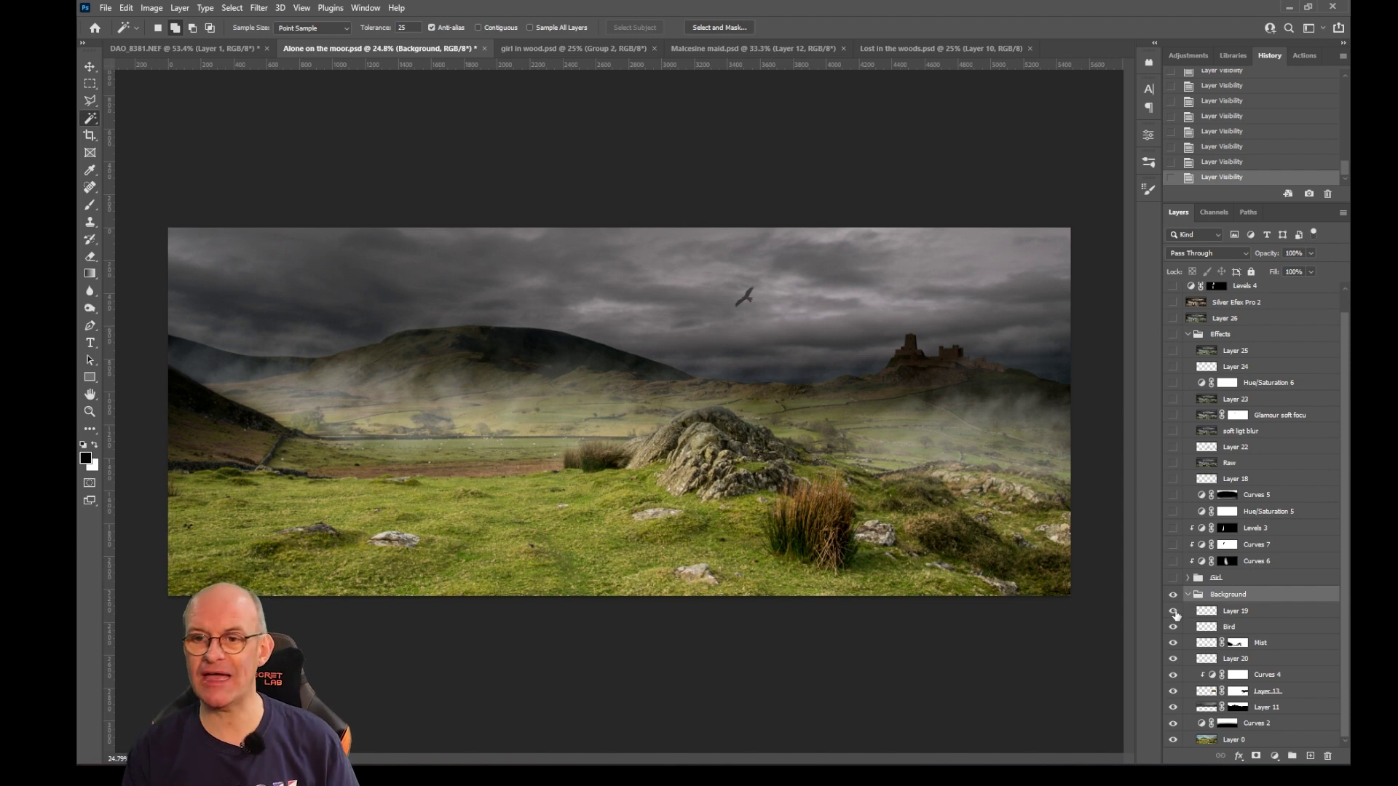
Step: Collapse the Background group's layer list so only the misty moor backdrop group remains
click(1188, 594)
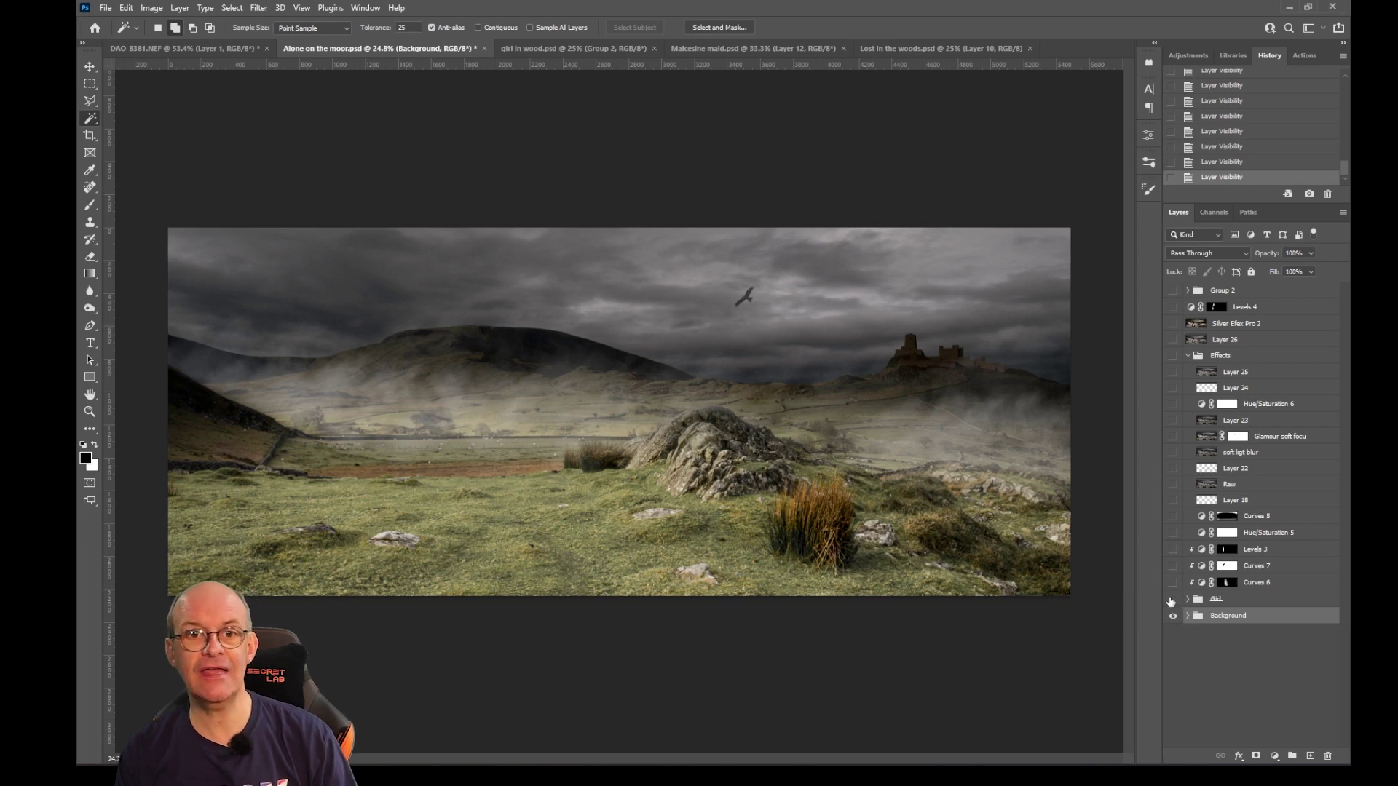
Step: Turn on the Girl group, expand it, and hide all its adjustment and hair-strand layers
click(1173, 598)
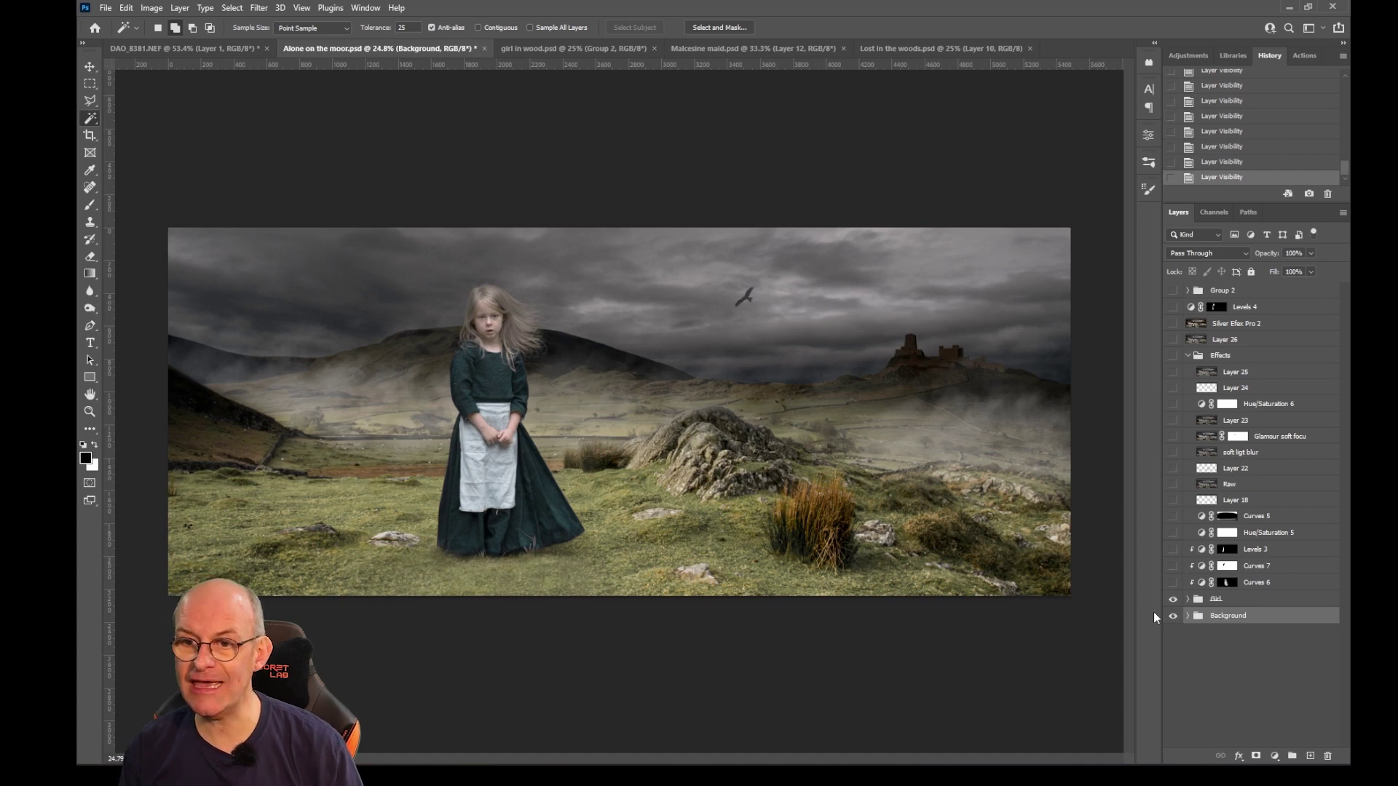
click(1189, 598)
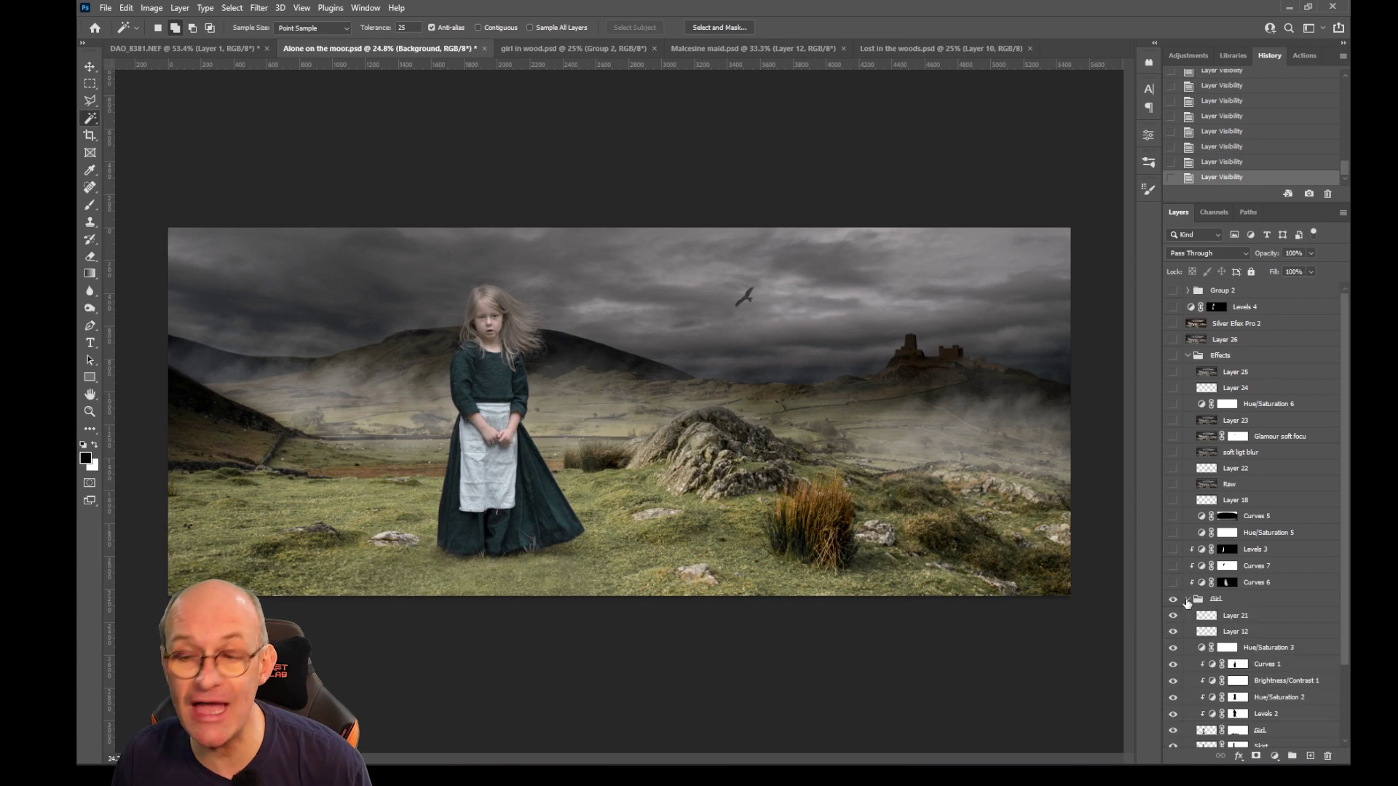
scroll(1194, 611, down, 3)
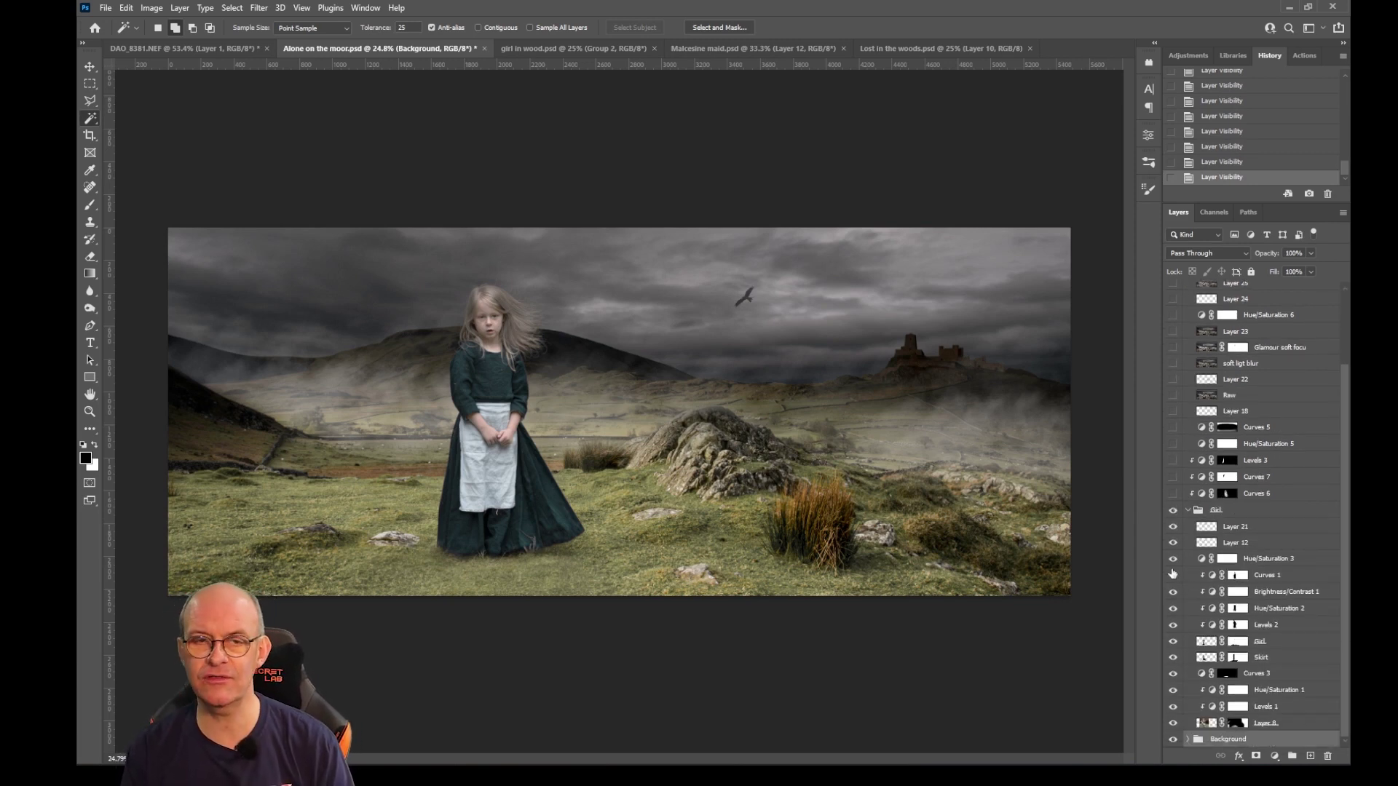
drag(1172, 559, 1174, 723)
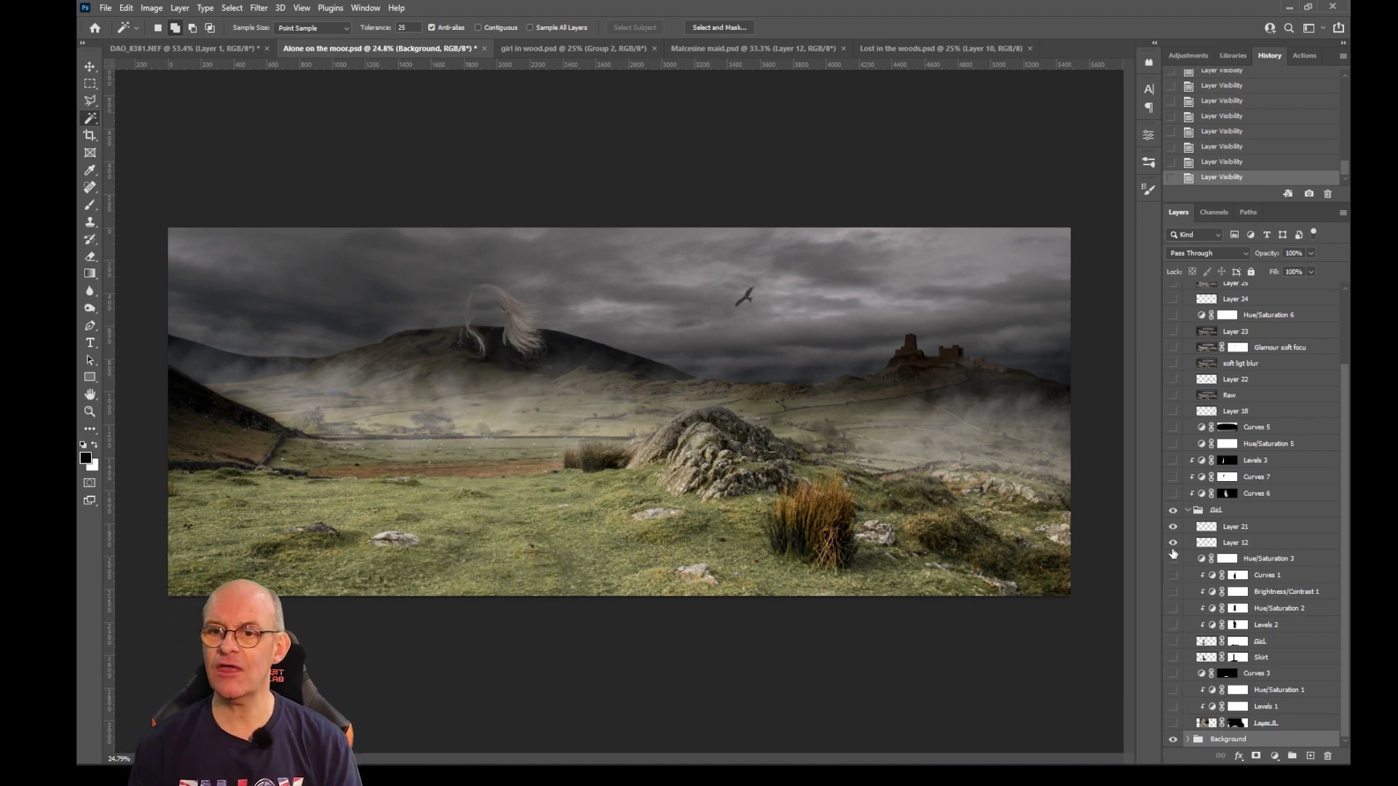
click(1172, 542)
click(1173, 527)
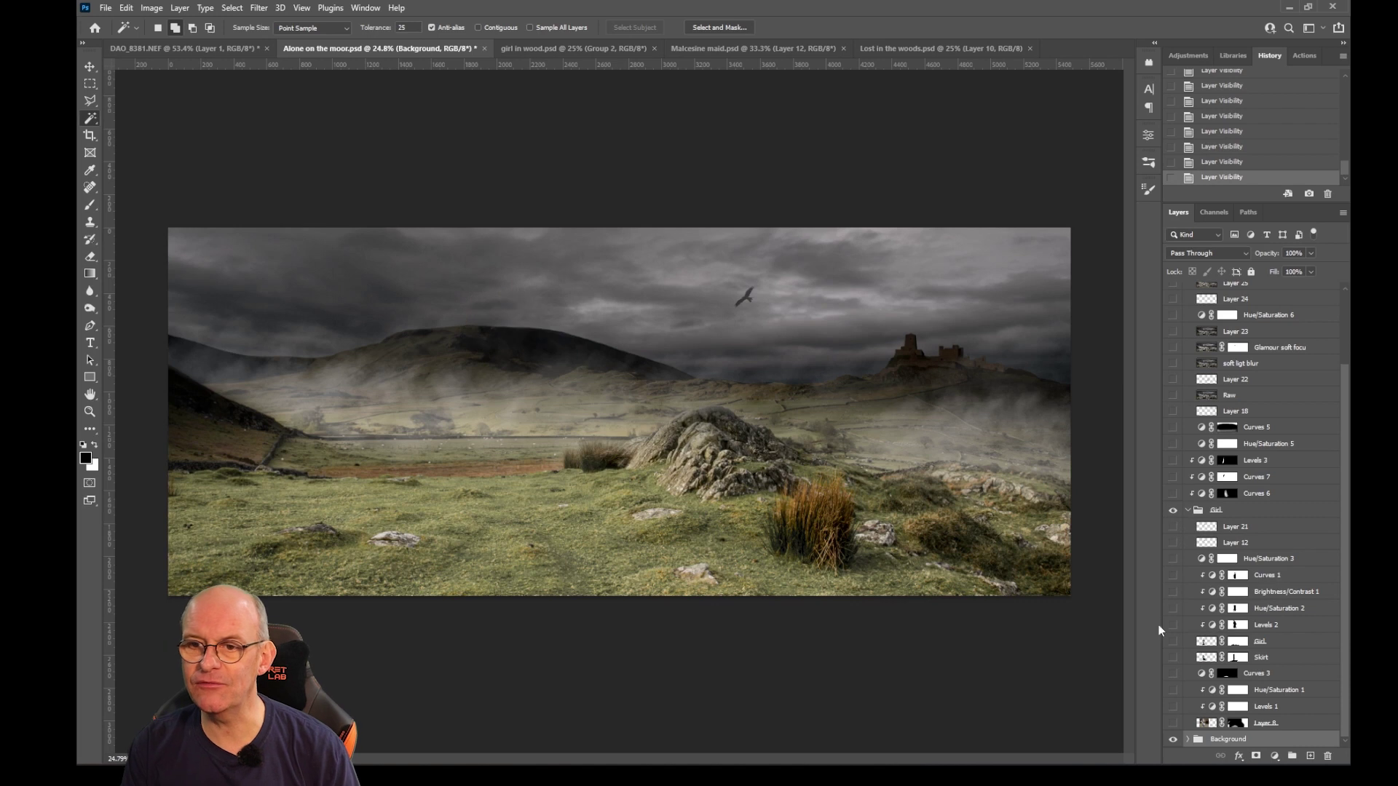
Step: Re-enable the plain Girl cut-out, Layer 8 and Curves 3 to darken the ground at her feet
click(1172, 641)
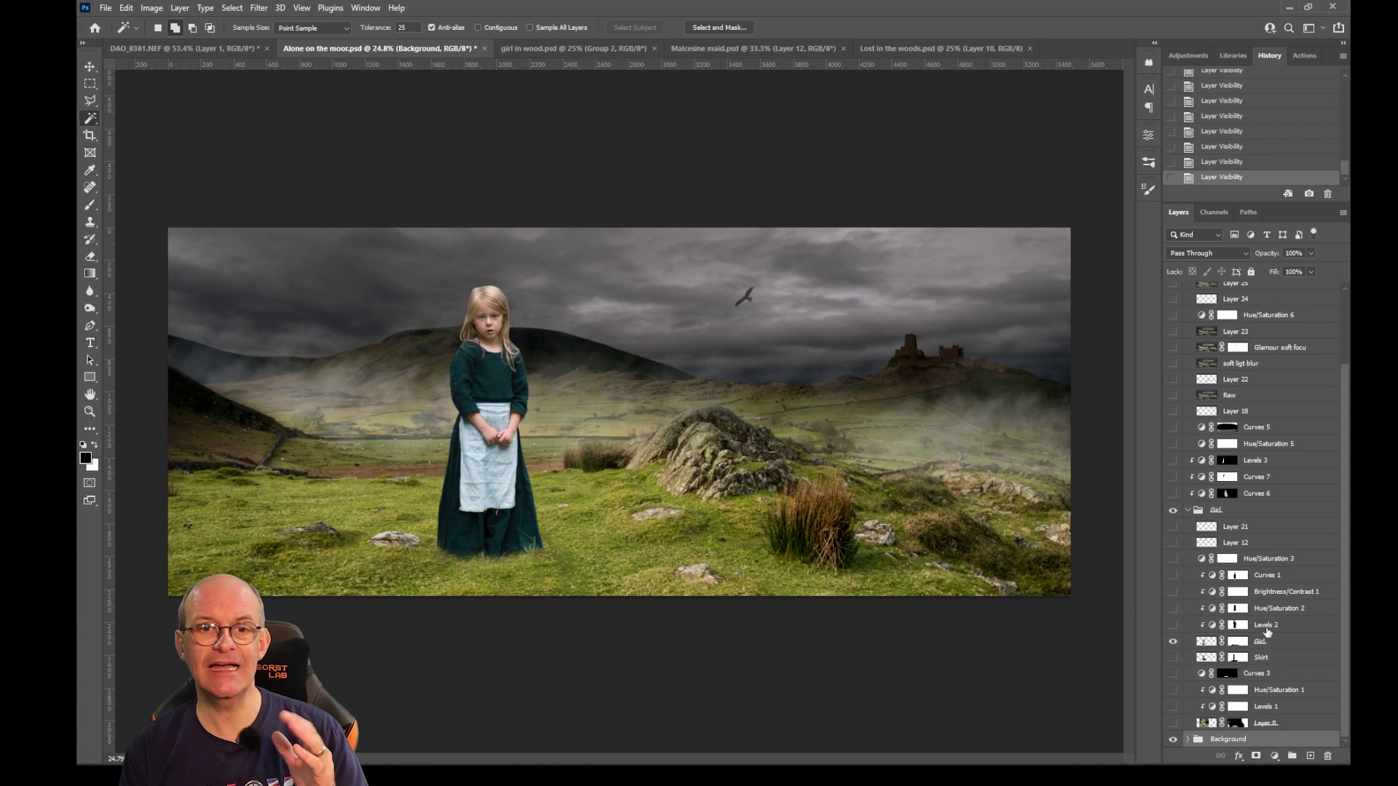
click(1171, 724)
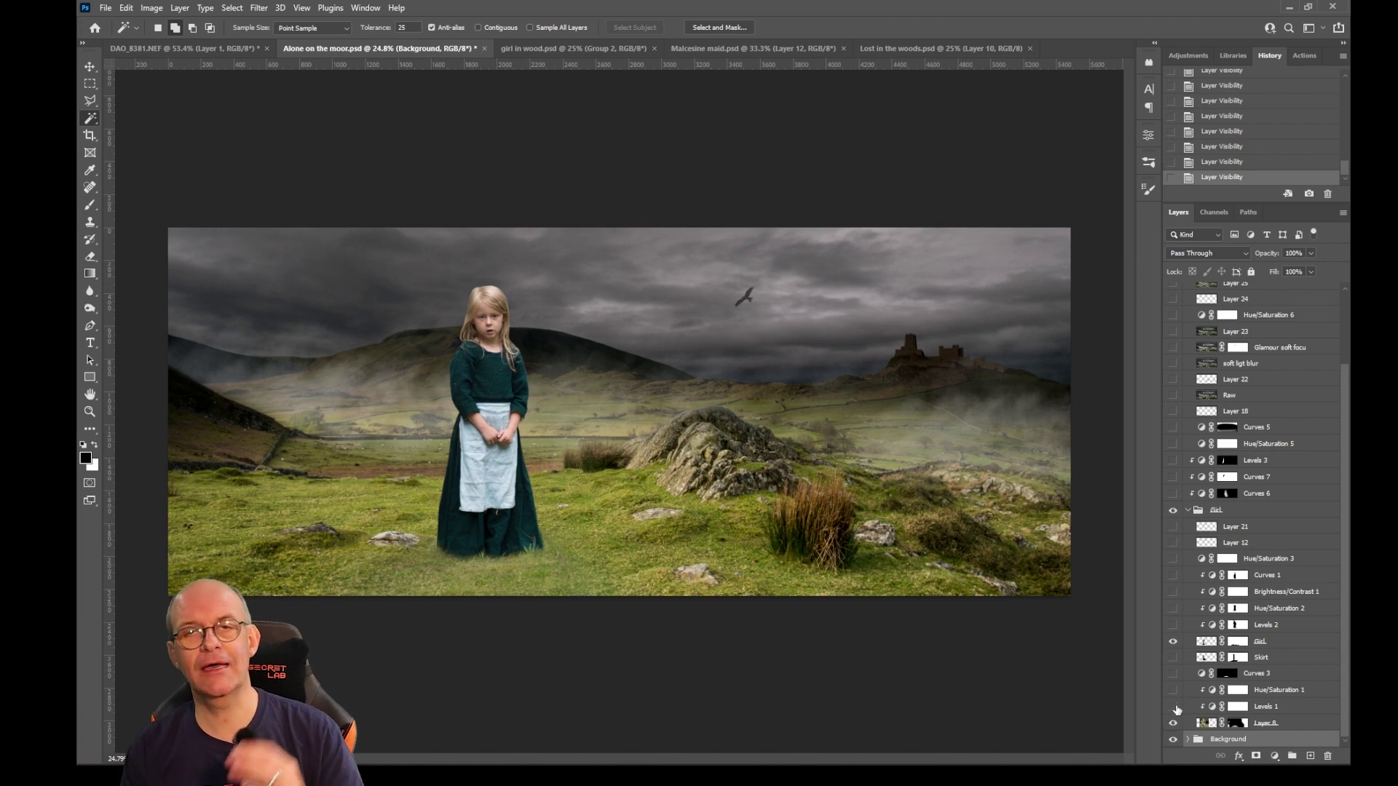
click(1172, 674)
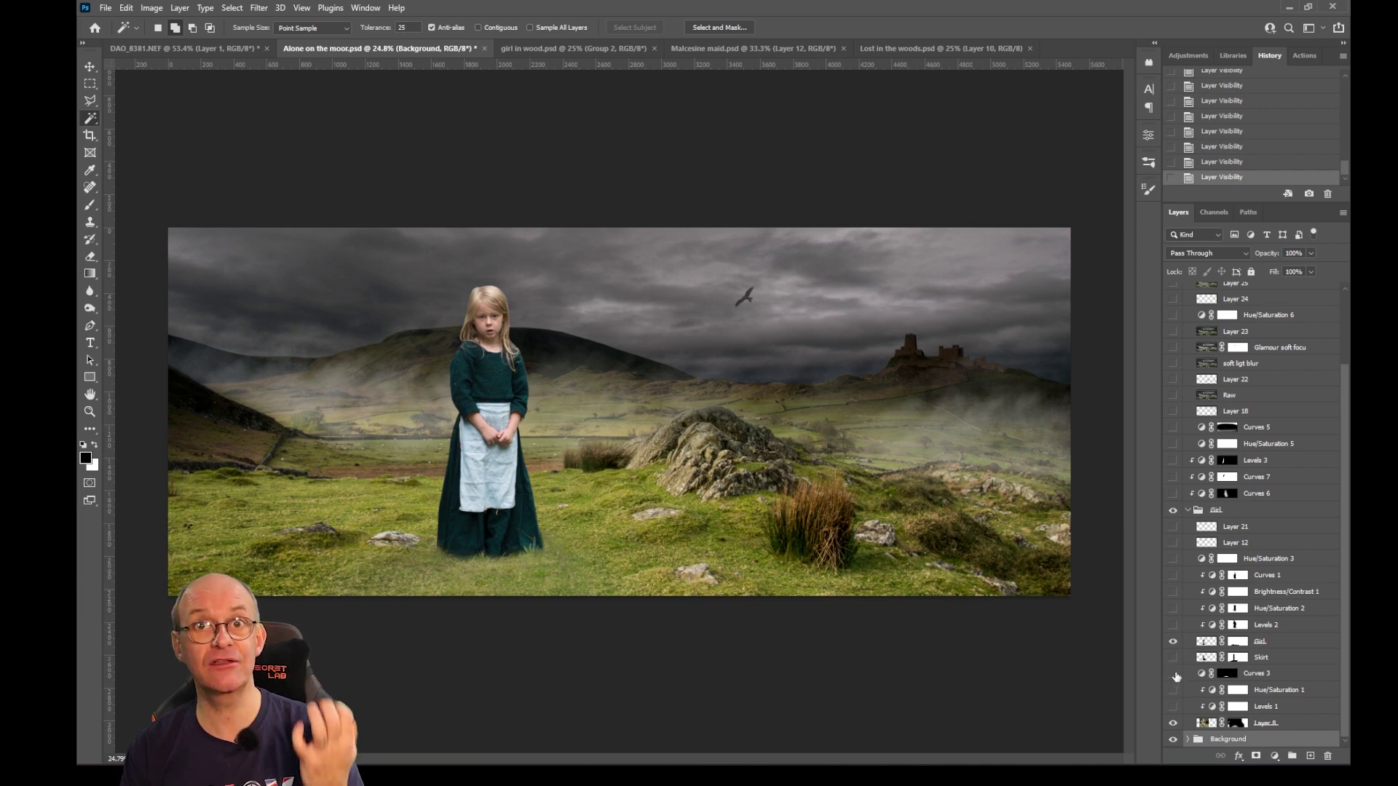
click(1174, 674)
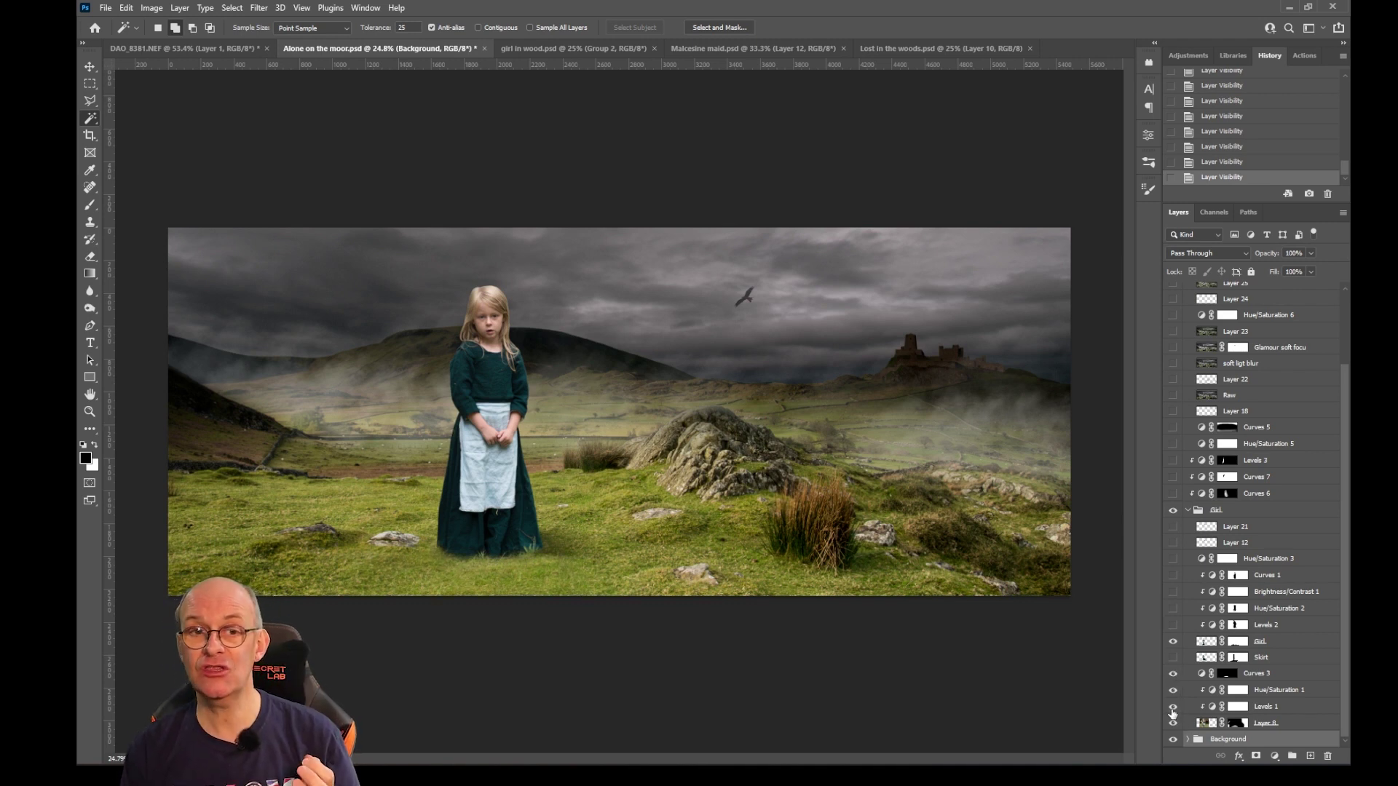
Step: Show the girl's flowing Skirt layer, toggling it off and on to compare
click(1171, 658)
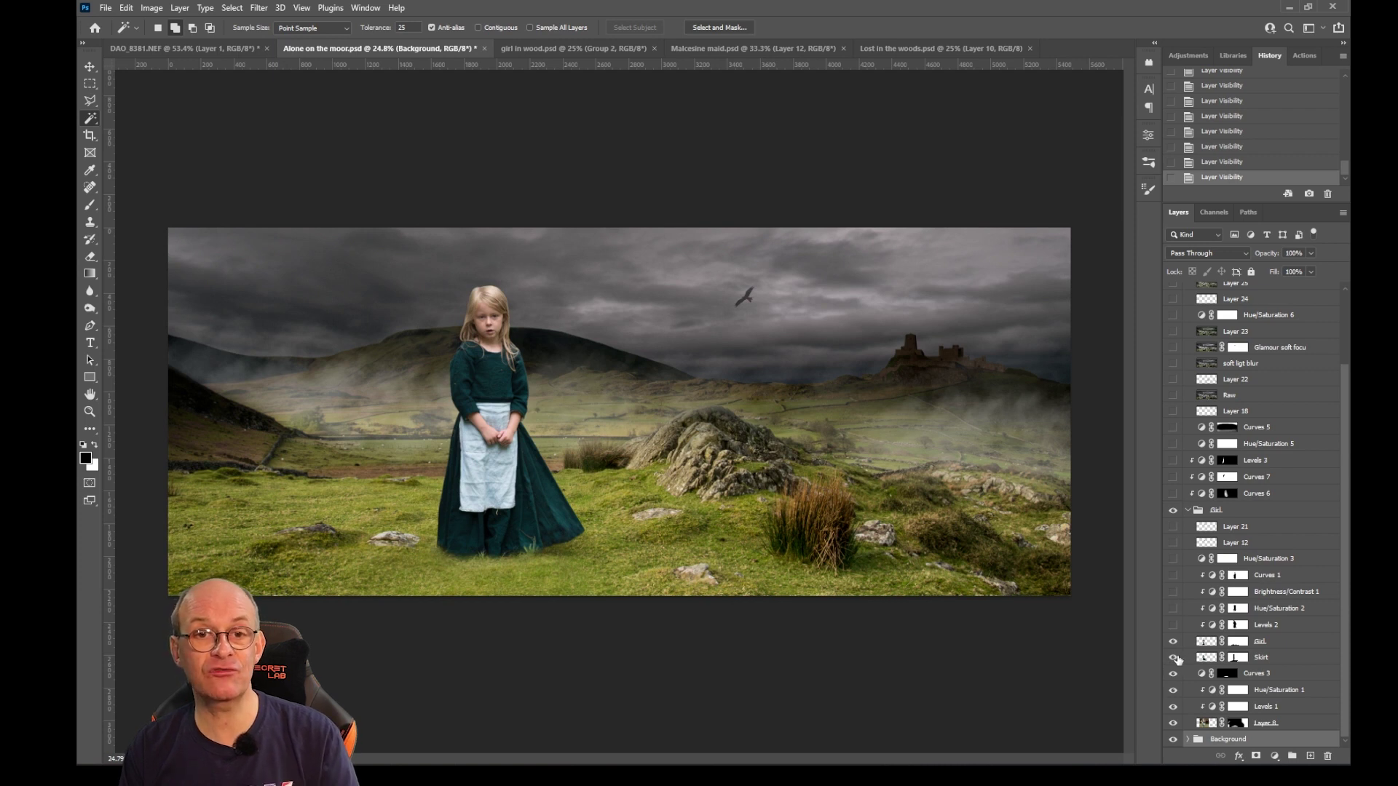
click(1173, 658)
click(1173, 658)
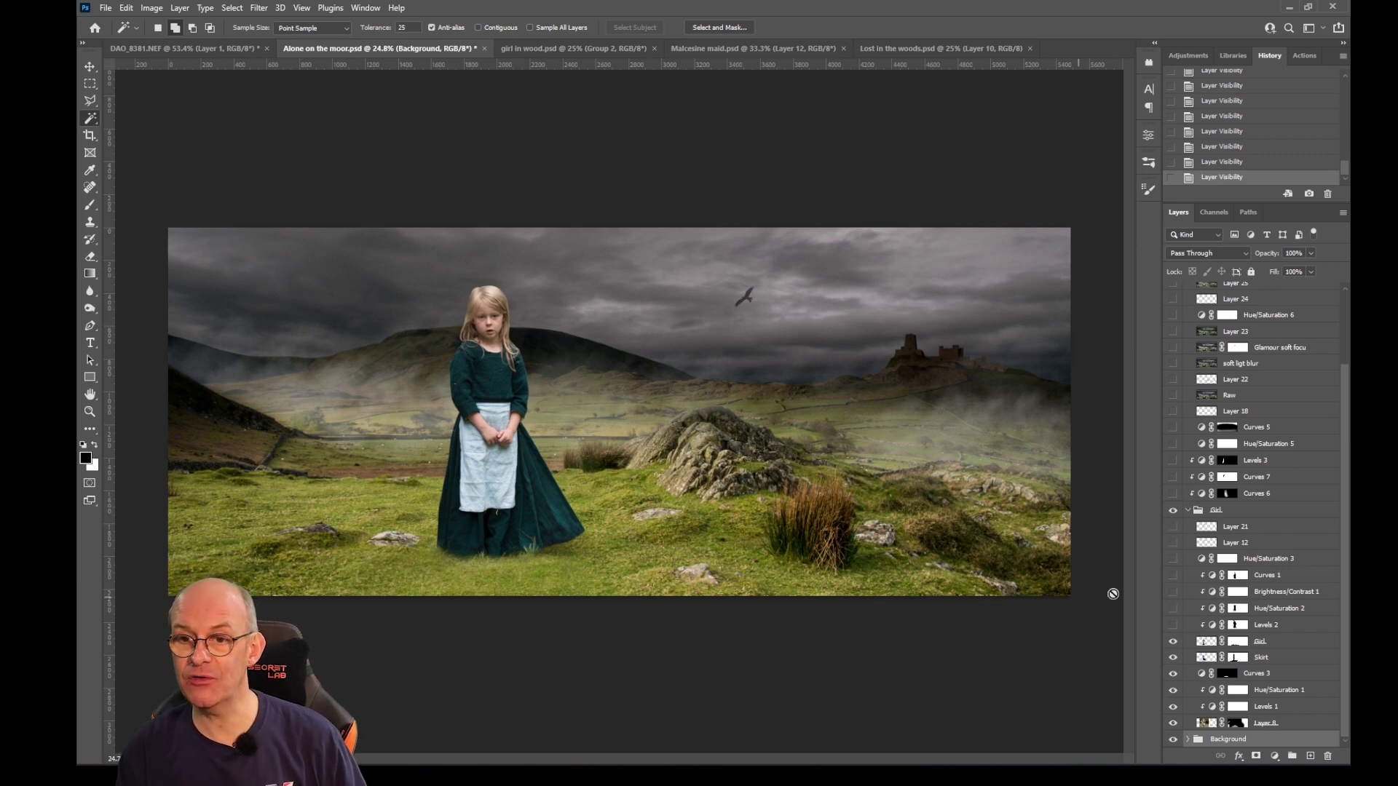
Step: Turn on Levels 2, Hue/Saturation 2, Brightness/Contrast 1 and Hue/Saturation 3 adjustments
click(1173, 624)
click(1173, 608)
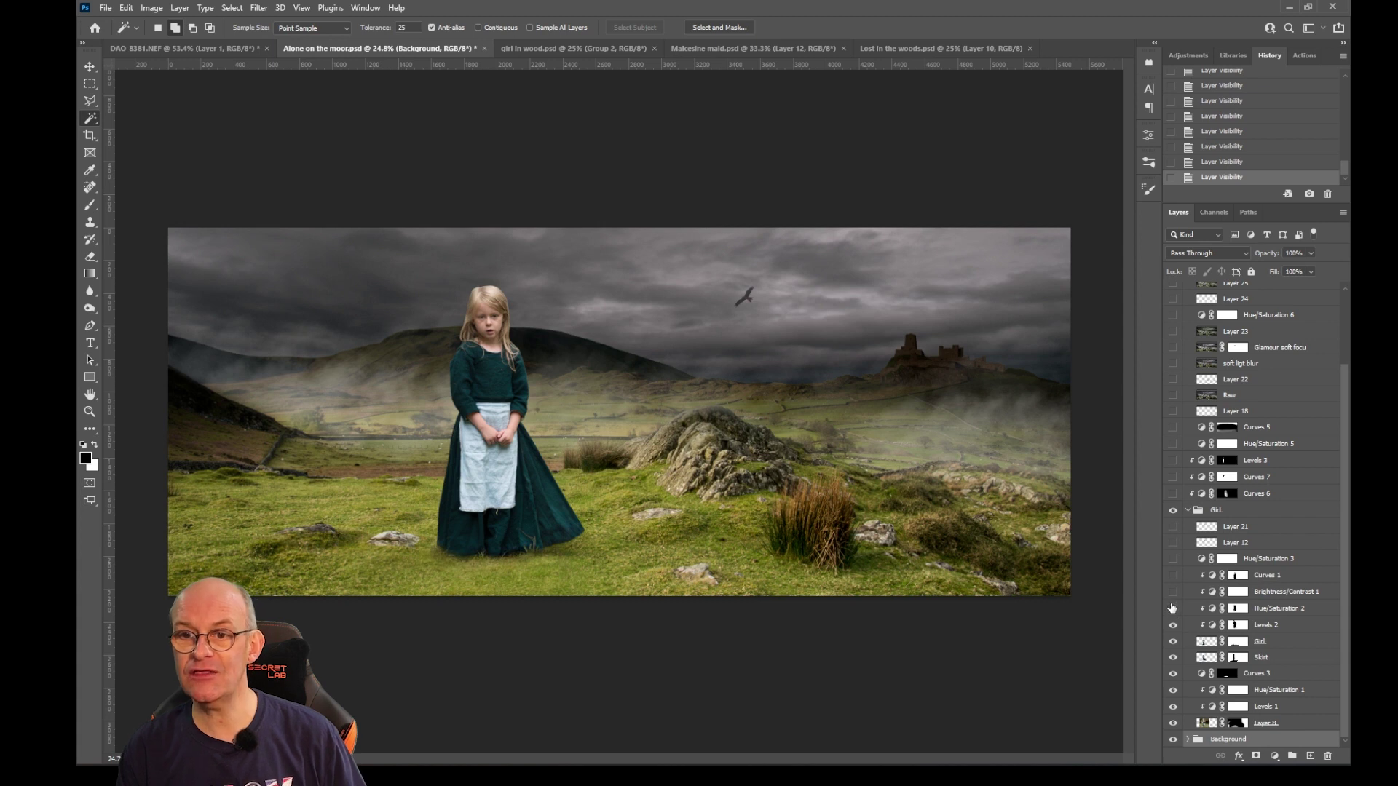
click(1172, 591)
click(1172, 559)
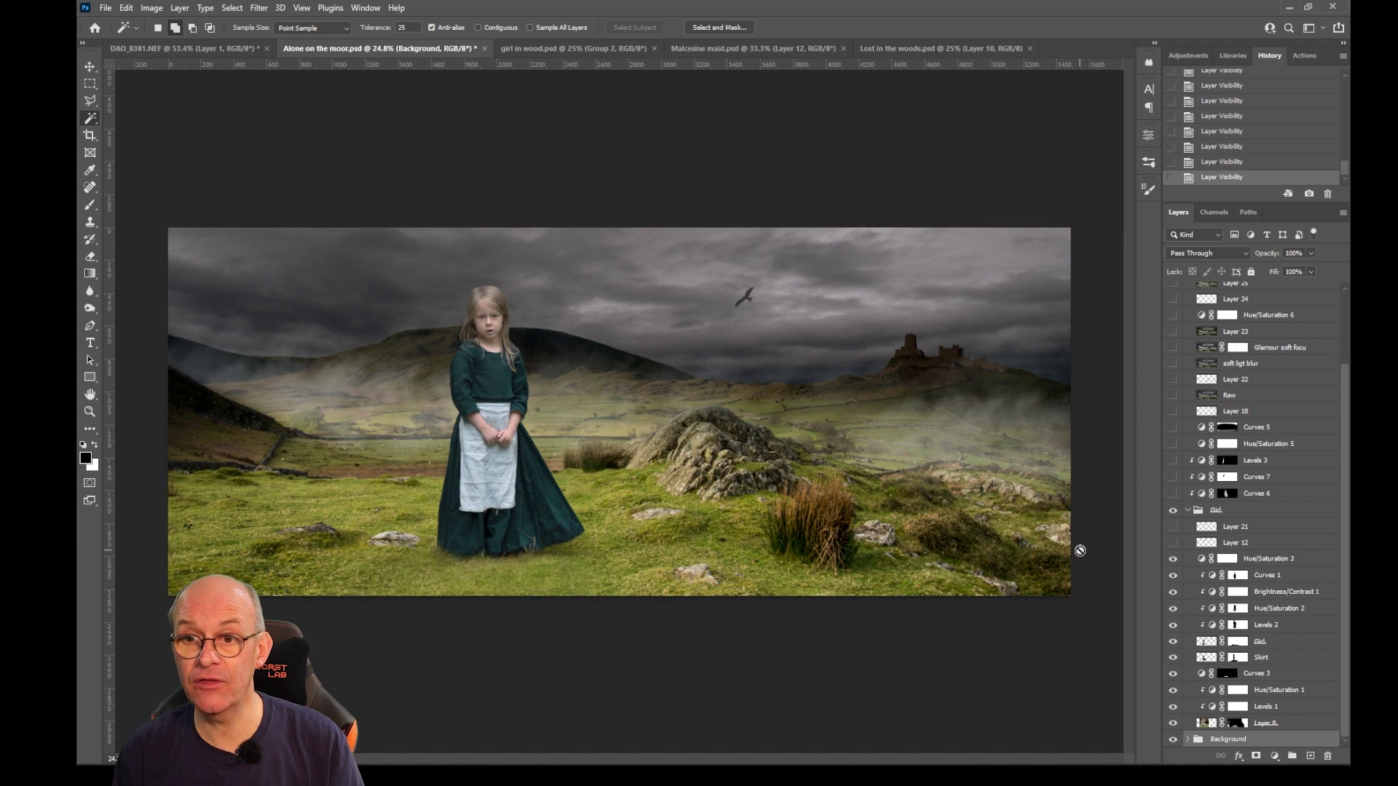
Step: Show the windswept hair strands on Layer 12 and Layer 21, comparing Layer 12 off and on
click(1172, 543)
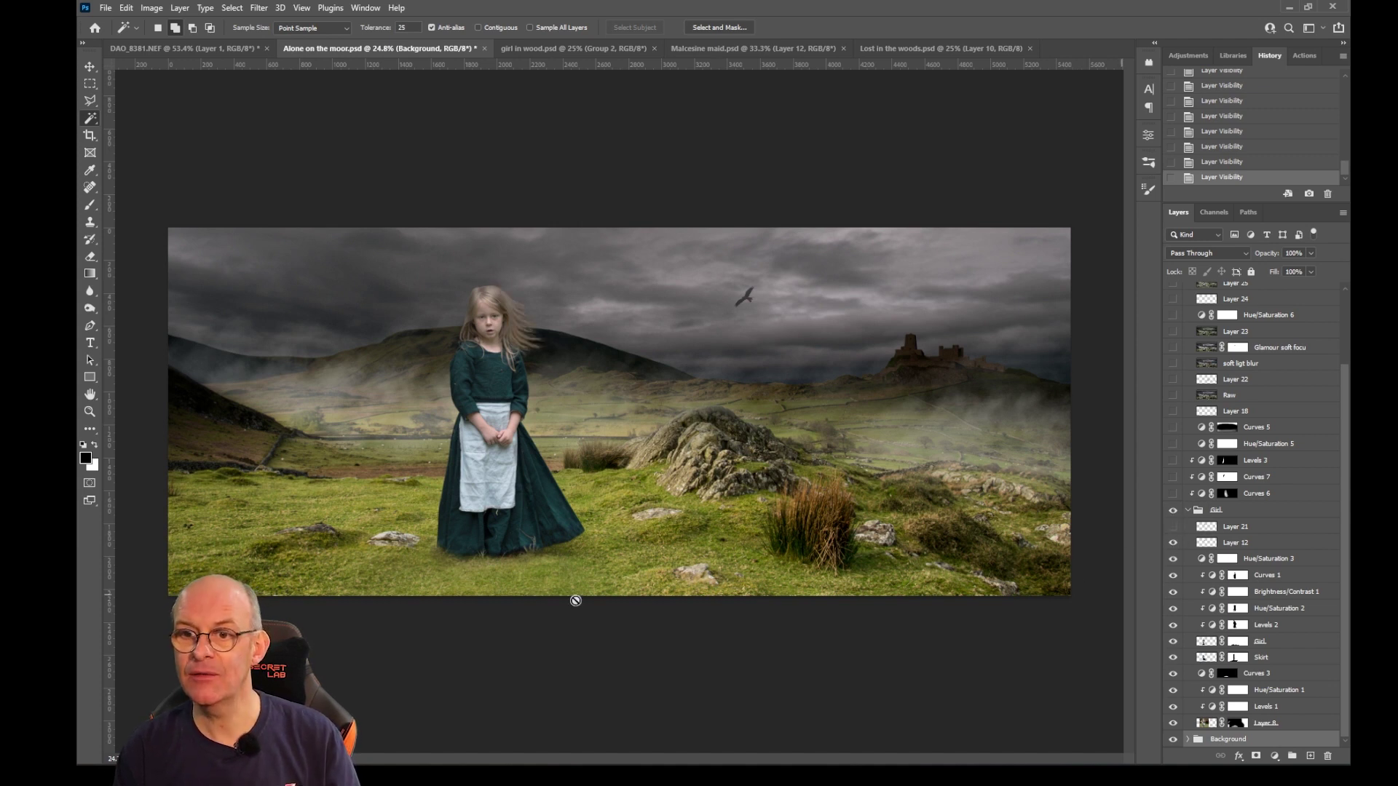
scroll(456, 331, up, 4)
scroll(455, 332, up, 3)
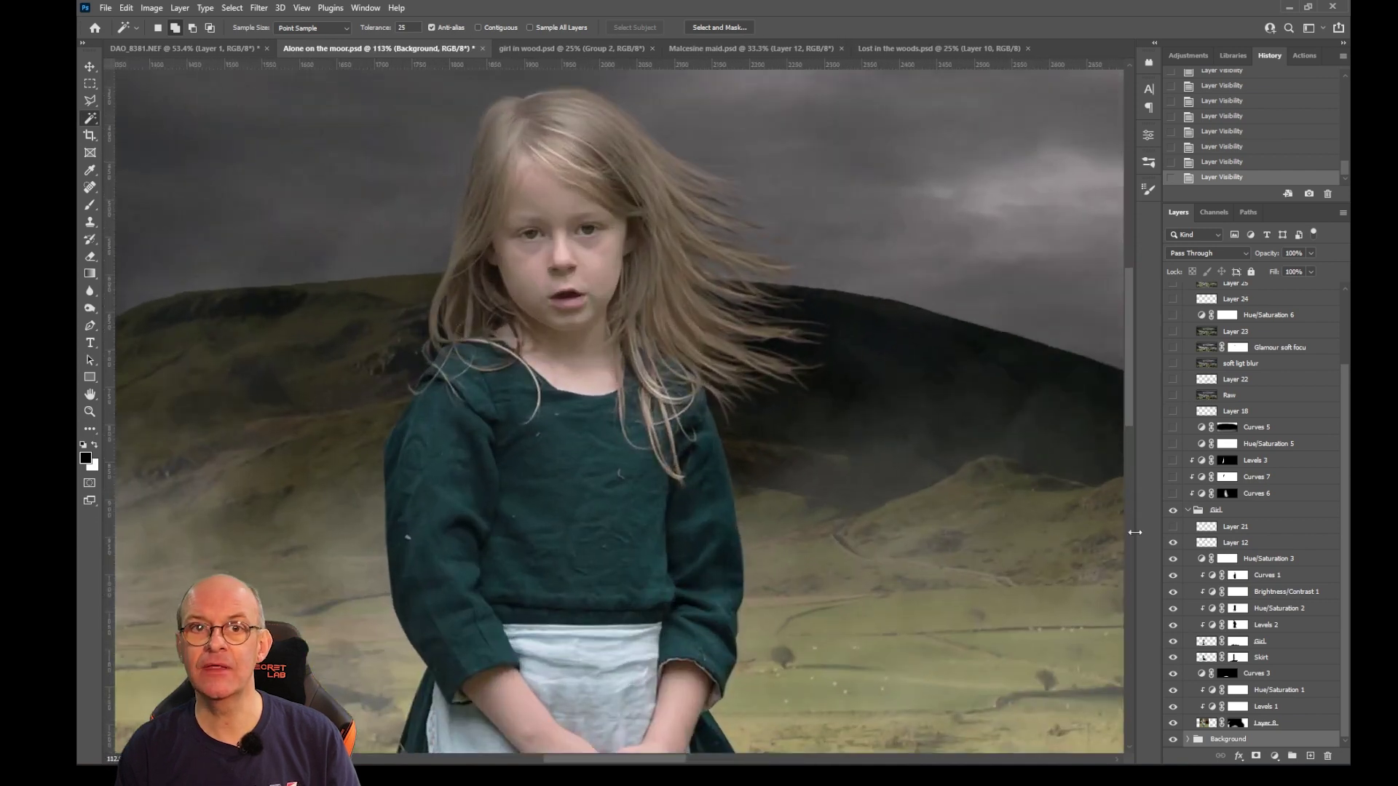
click(1172, 543)
click(1172, 543)
click(1172, 526)
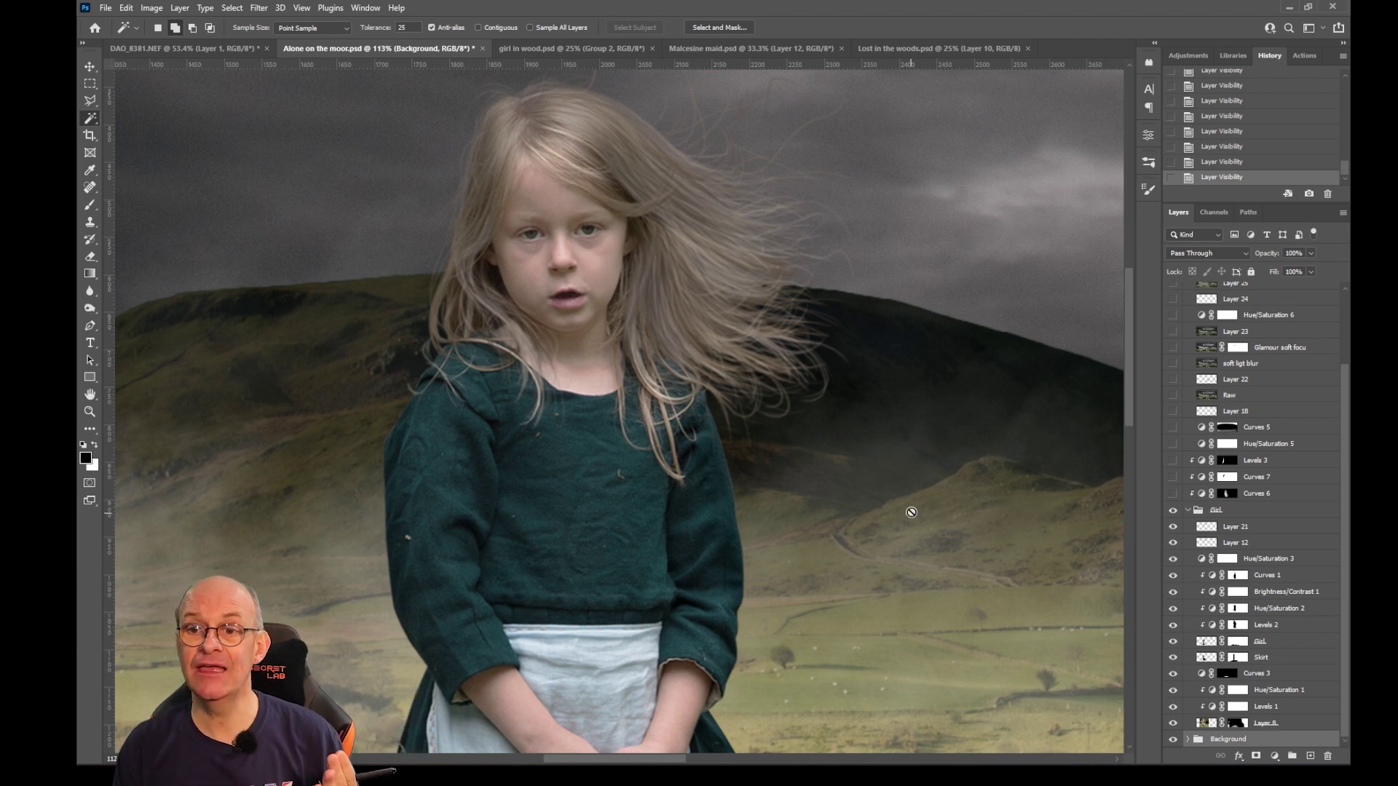
Step: Compare both hair-strand layers hidden and shown, then fit the whole image with Ctrl+0
scroll(912, 513, down, 3)
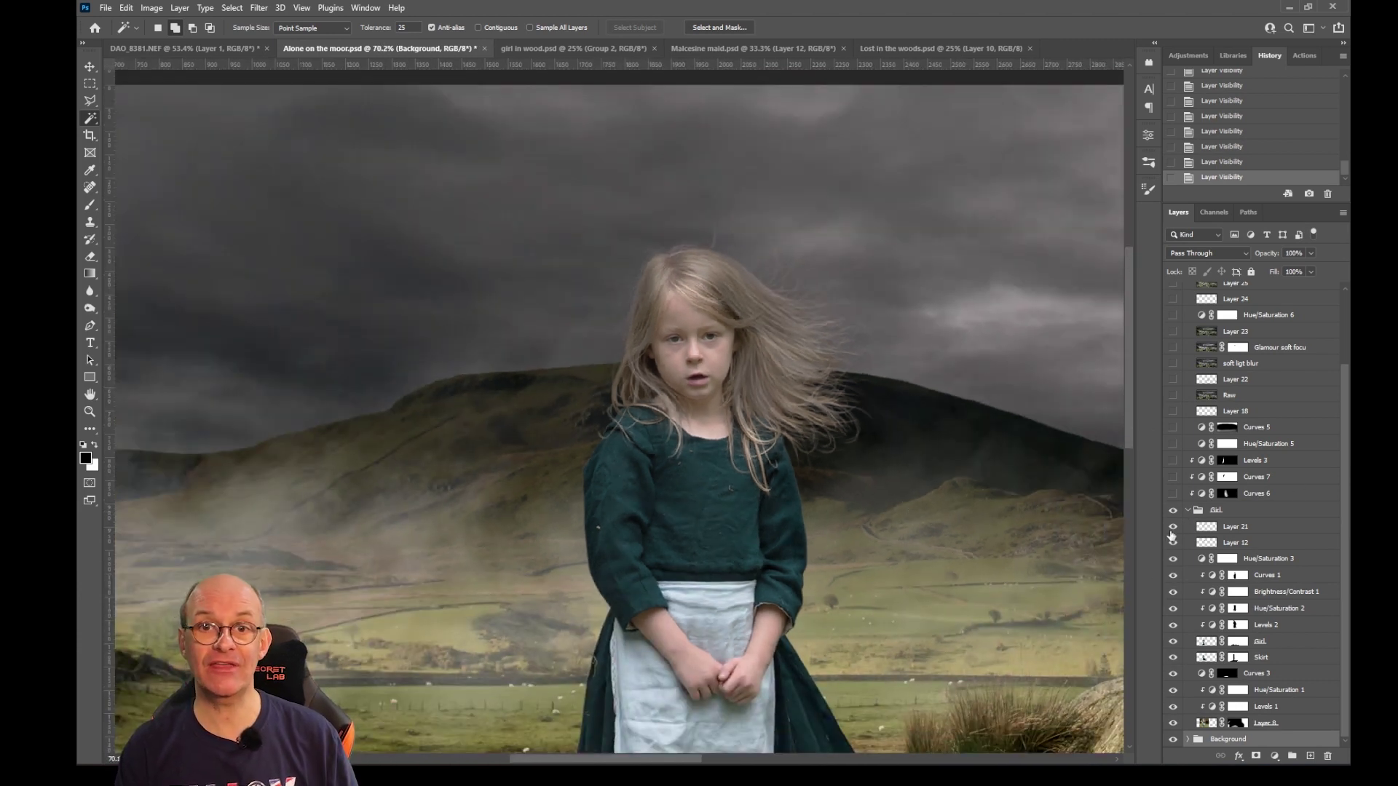
click(1173, 526)
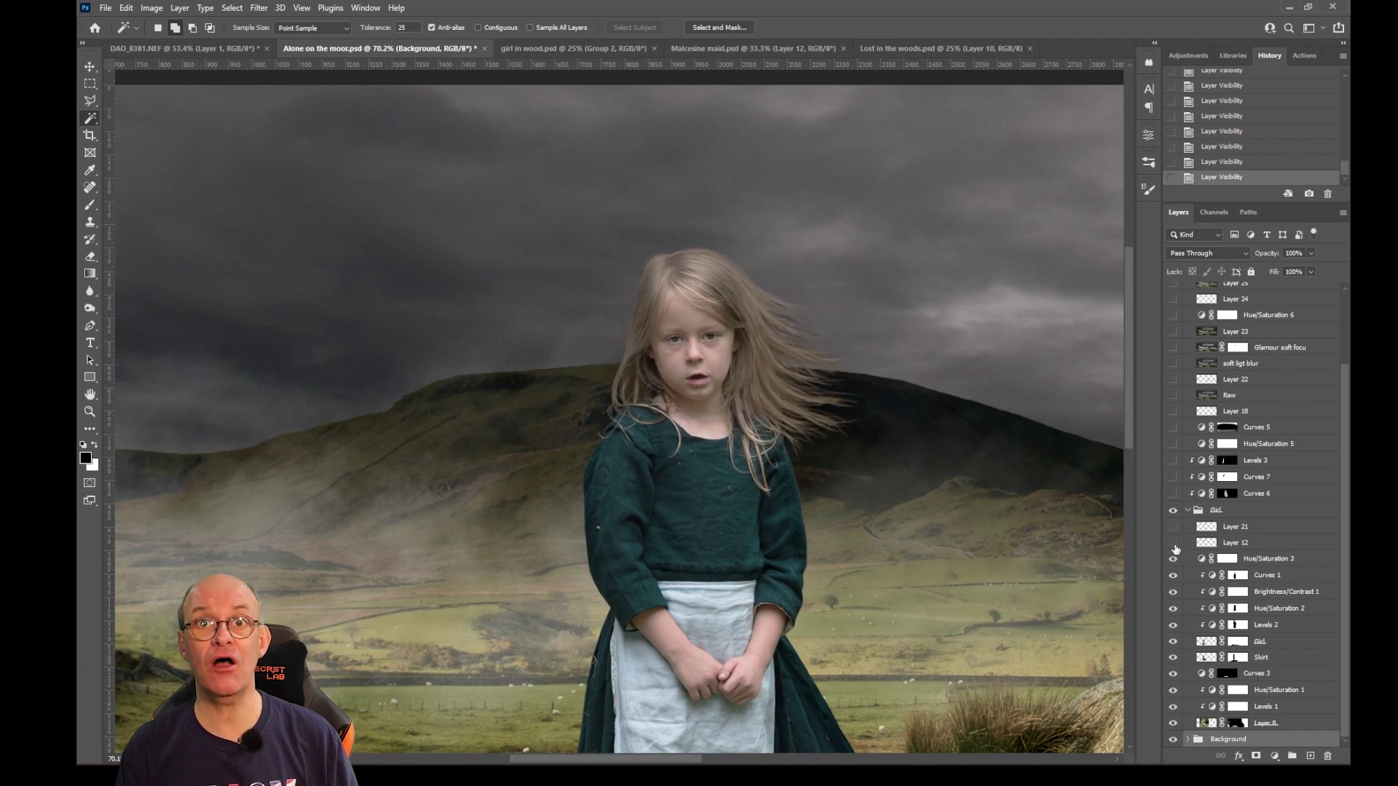
click(1173, 542)
click(1173, 527)
click(1173, 543)
key(ctrl+0)
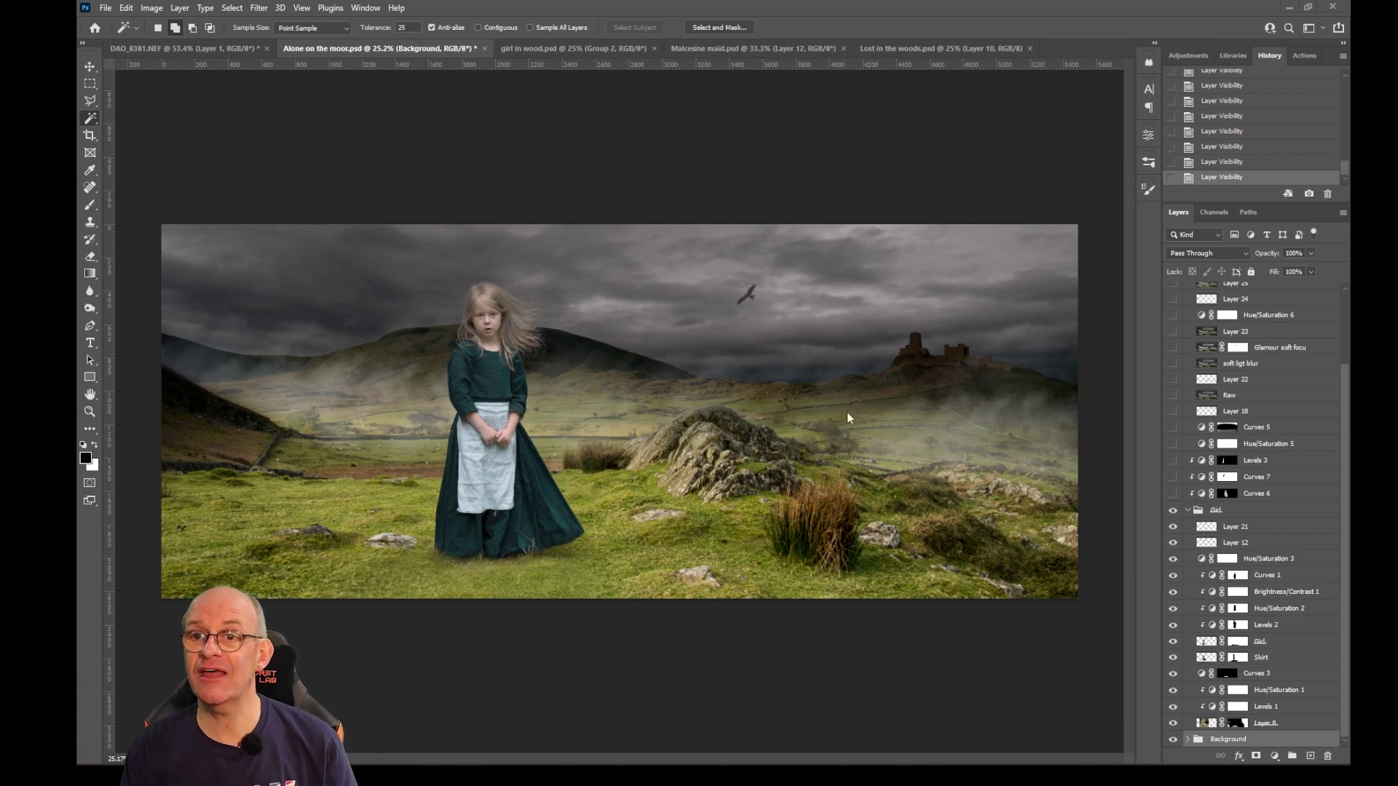
Step: Turn on Curves 6 and Curves 7 to darken the girl, toggling Curves 7 to compare
scroll(1293, 399, up, 3)
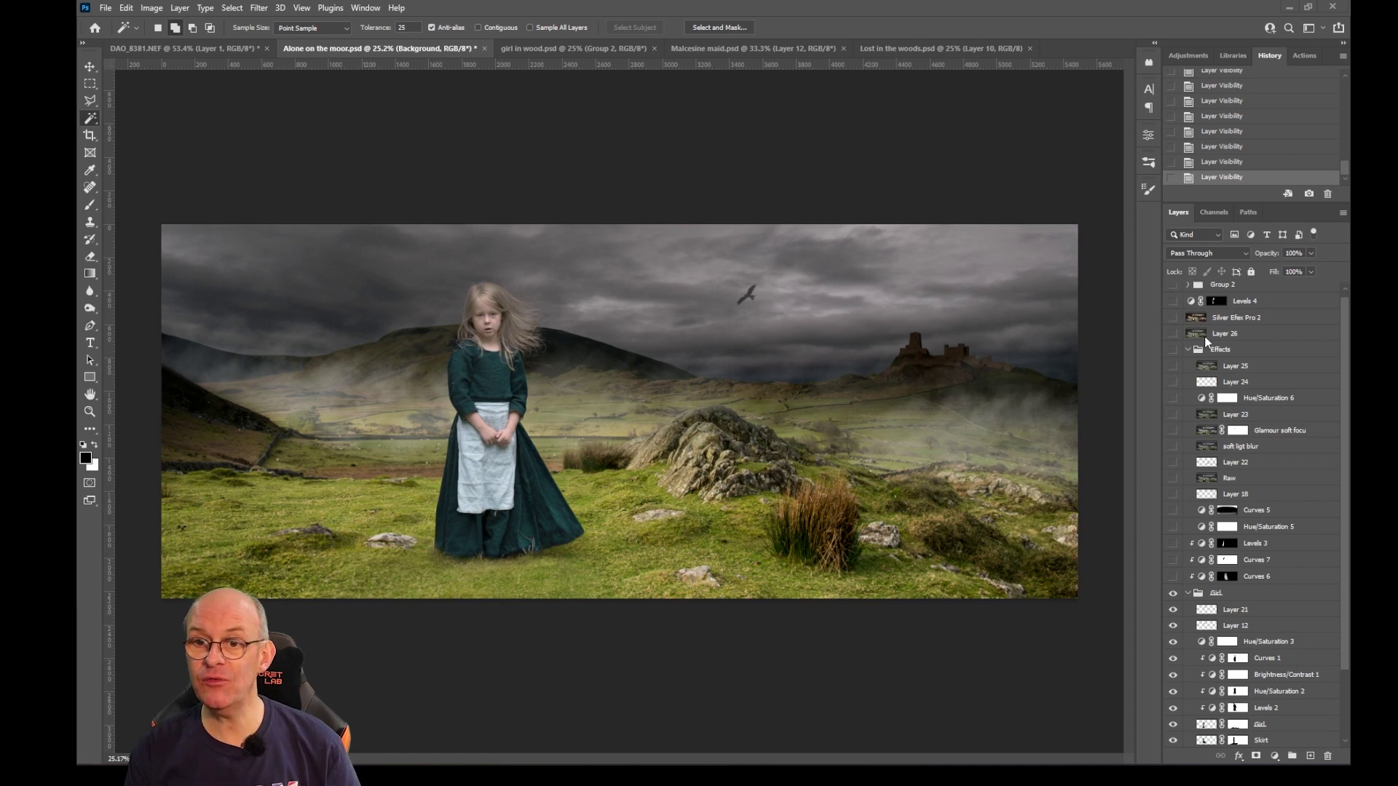
click(1172, 577)
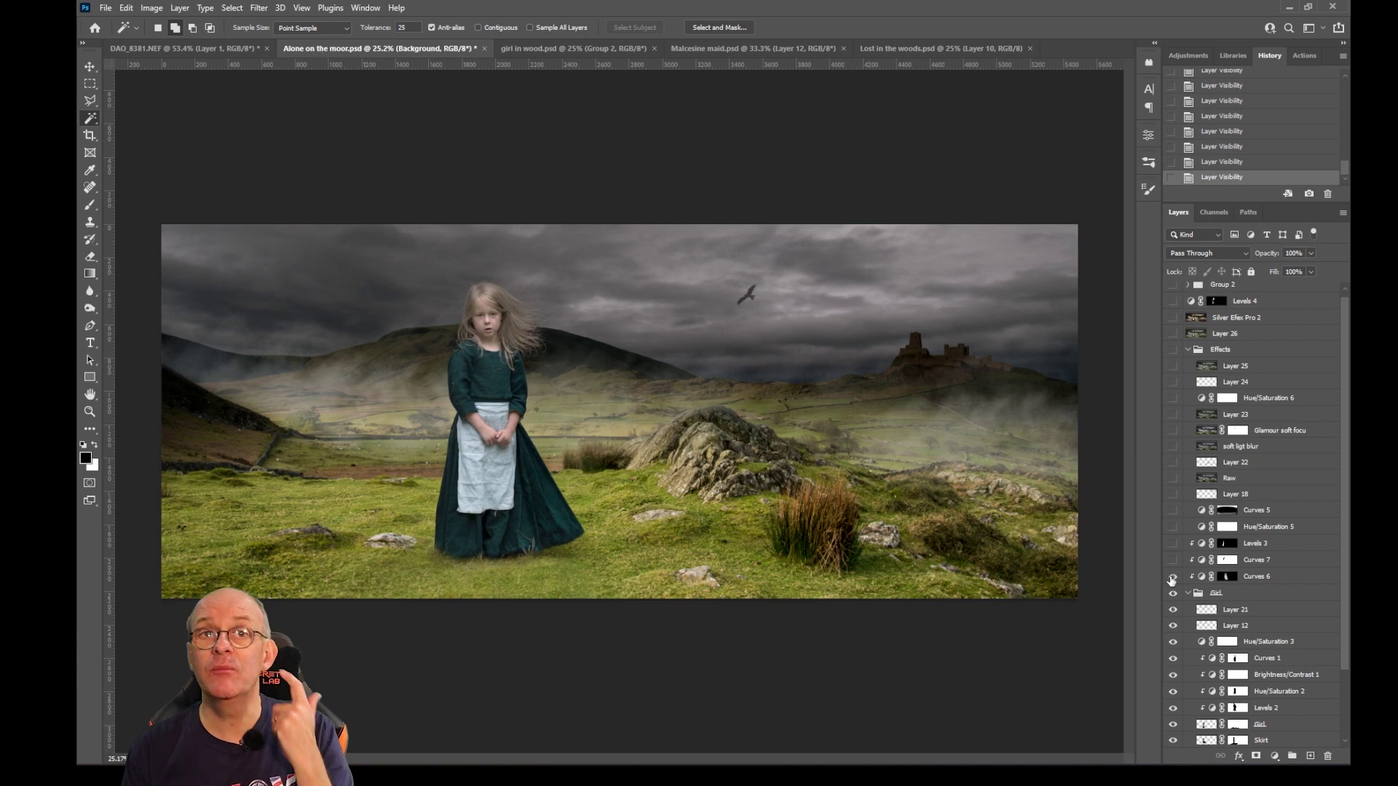
click(1173, 560)
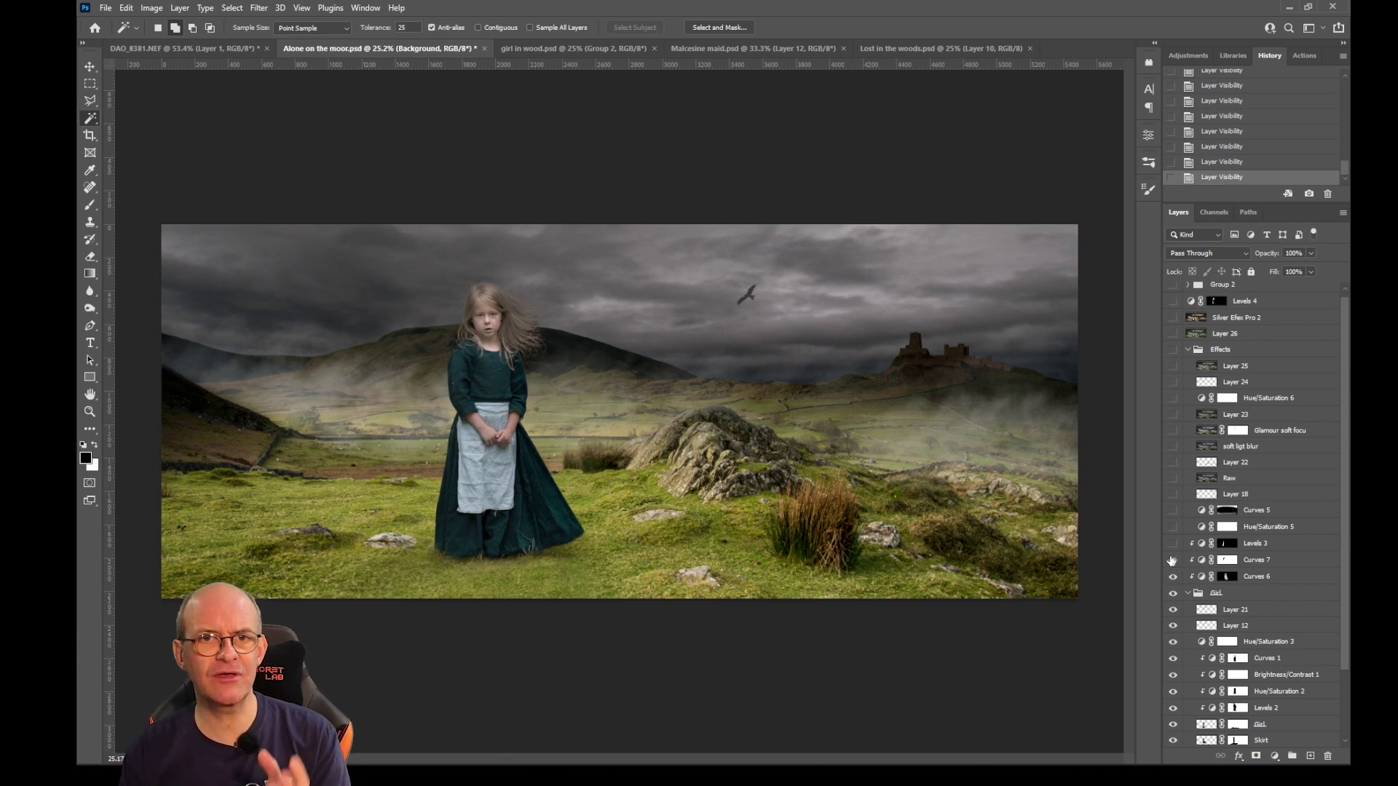
click(1172, 560)
click(1172, 559)
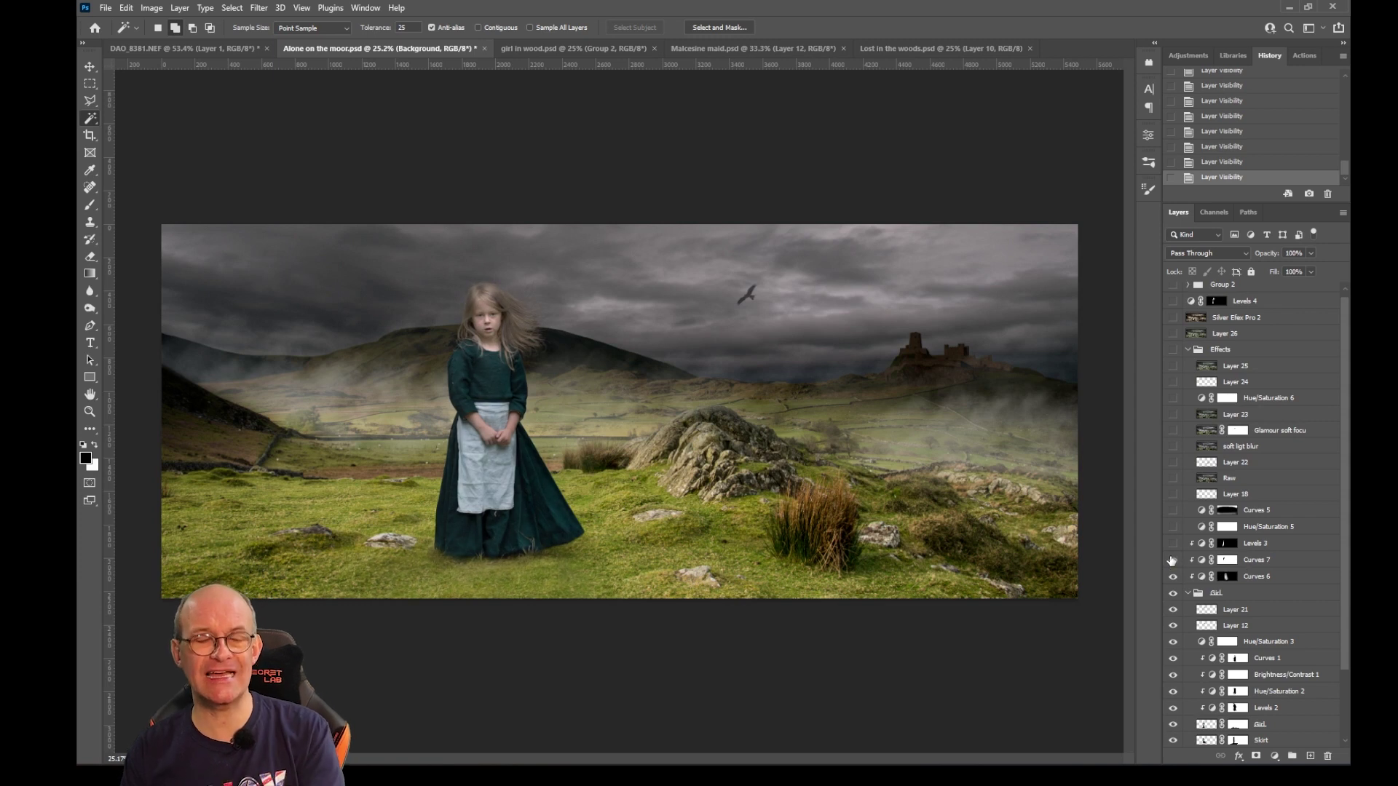
click(1172, 560)
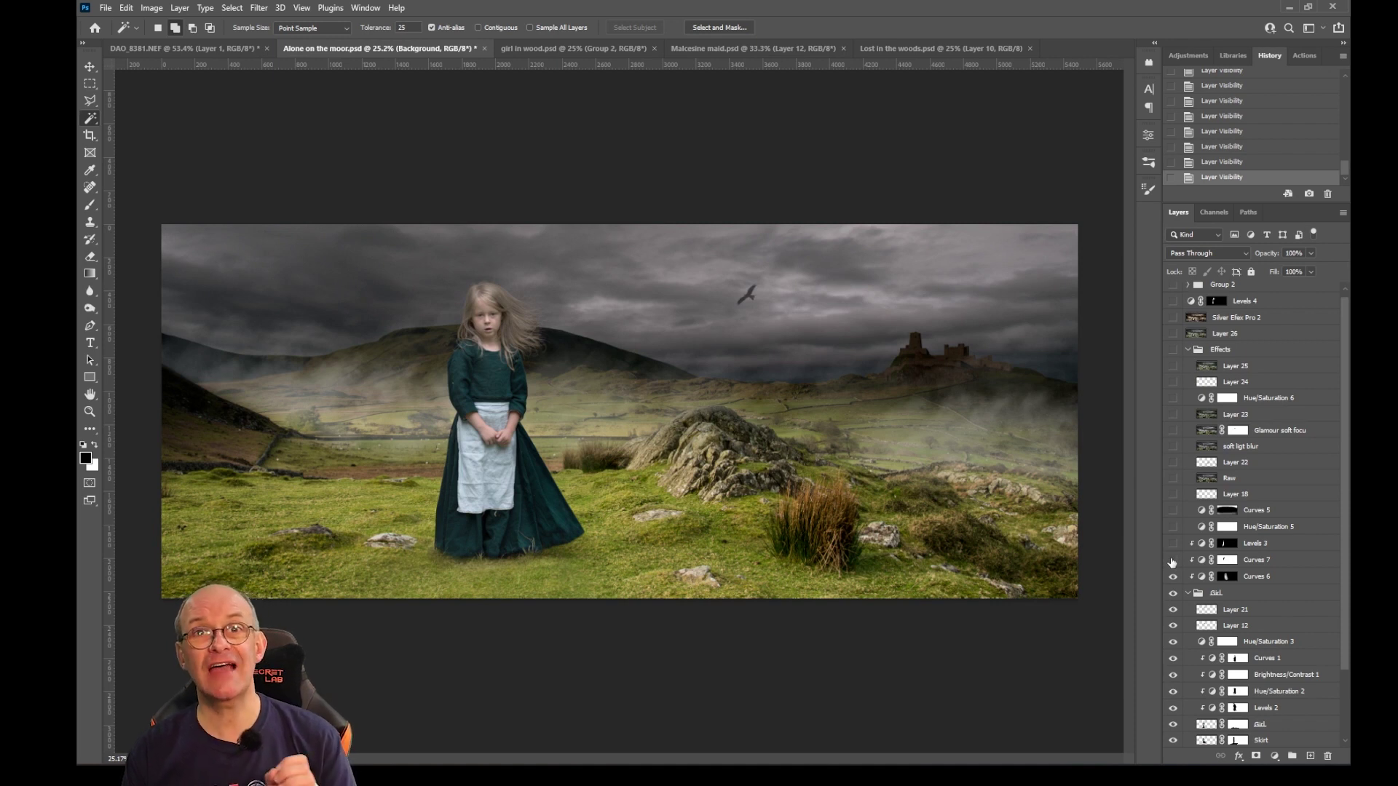
click(1173, 560)
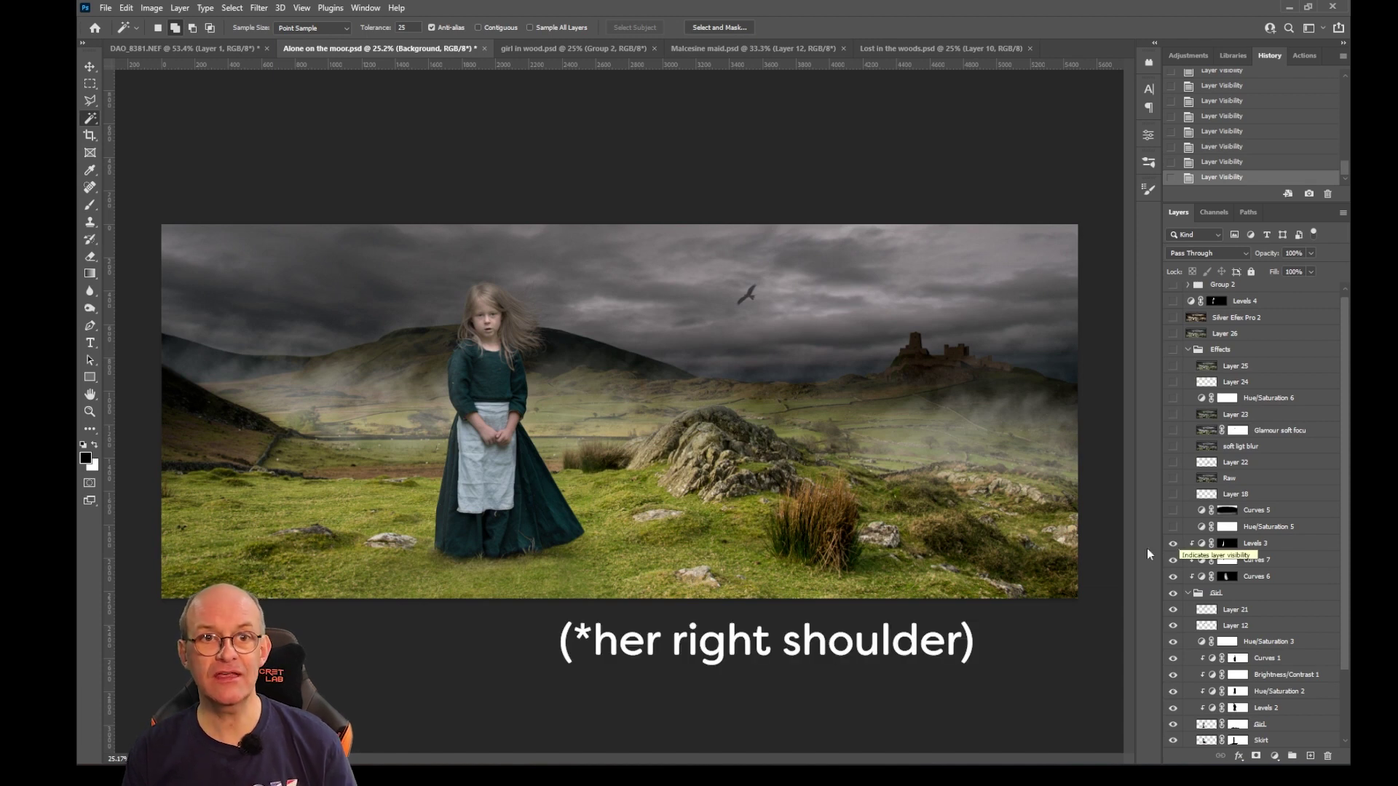
Step: Zoom in on the girl's head and shoulders and compare her shoulder with and without Levels 3
scroll(525, 345, up, 3)
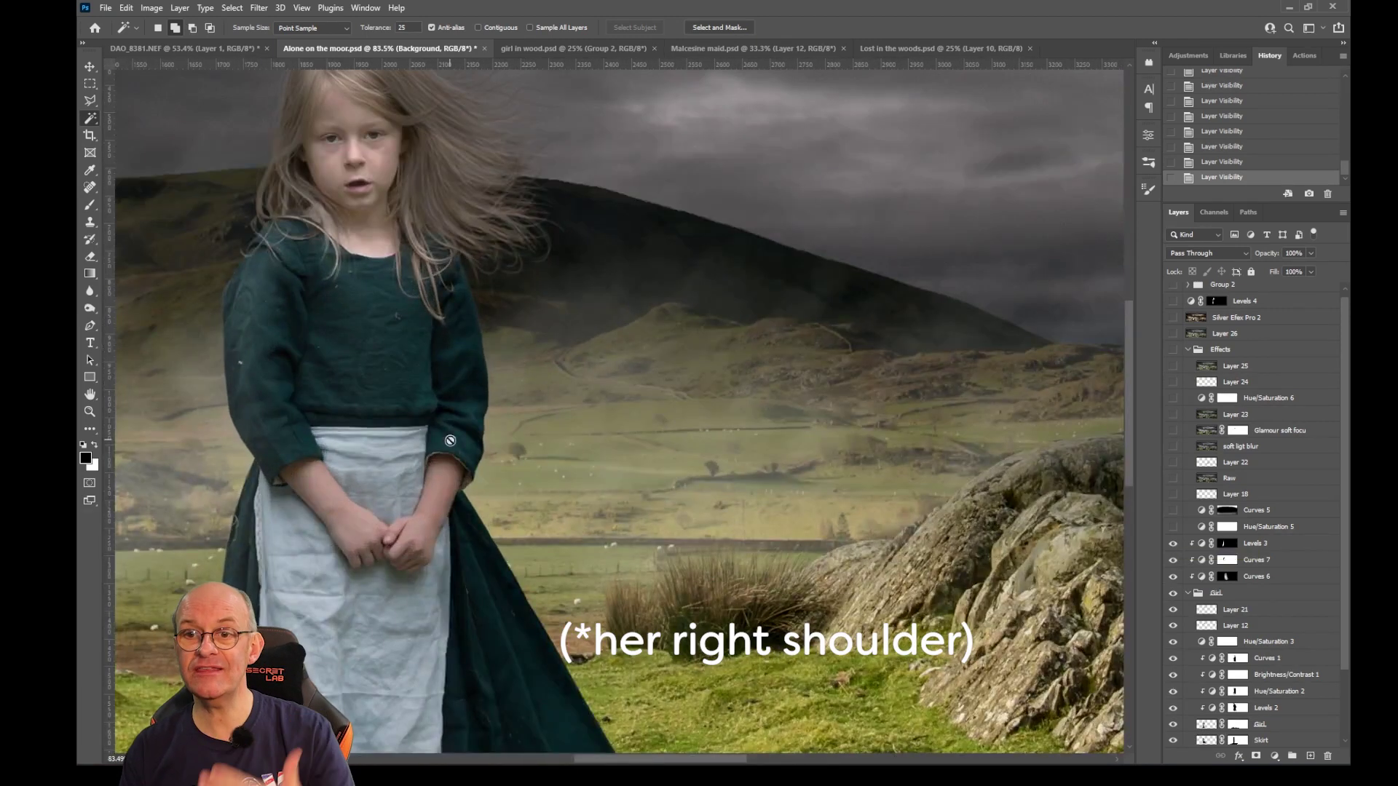
scroll(710, 482, up, 2)
drag(710, 482, 710, 494)
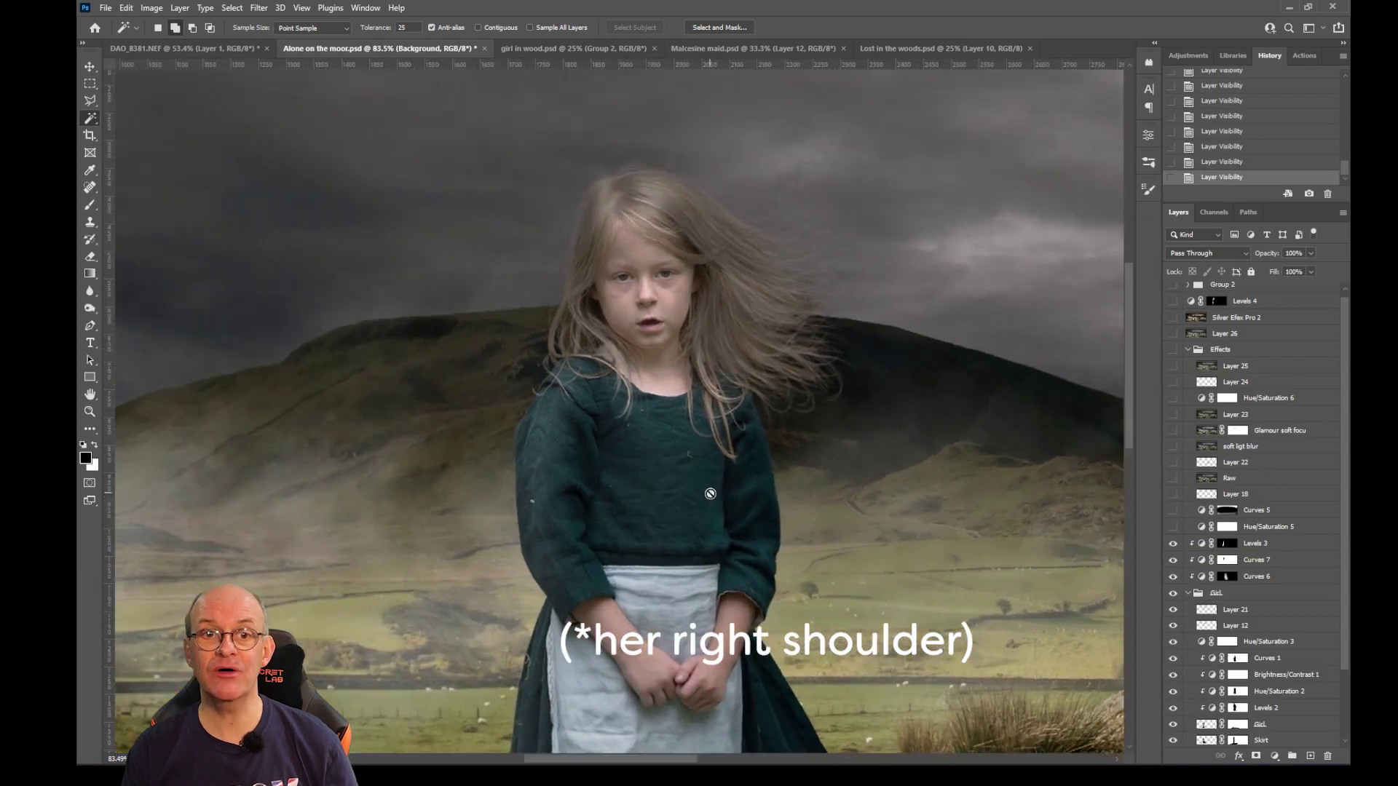
click(1173, 544)
click(1173, 544)
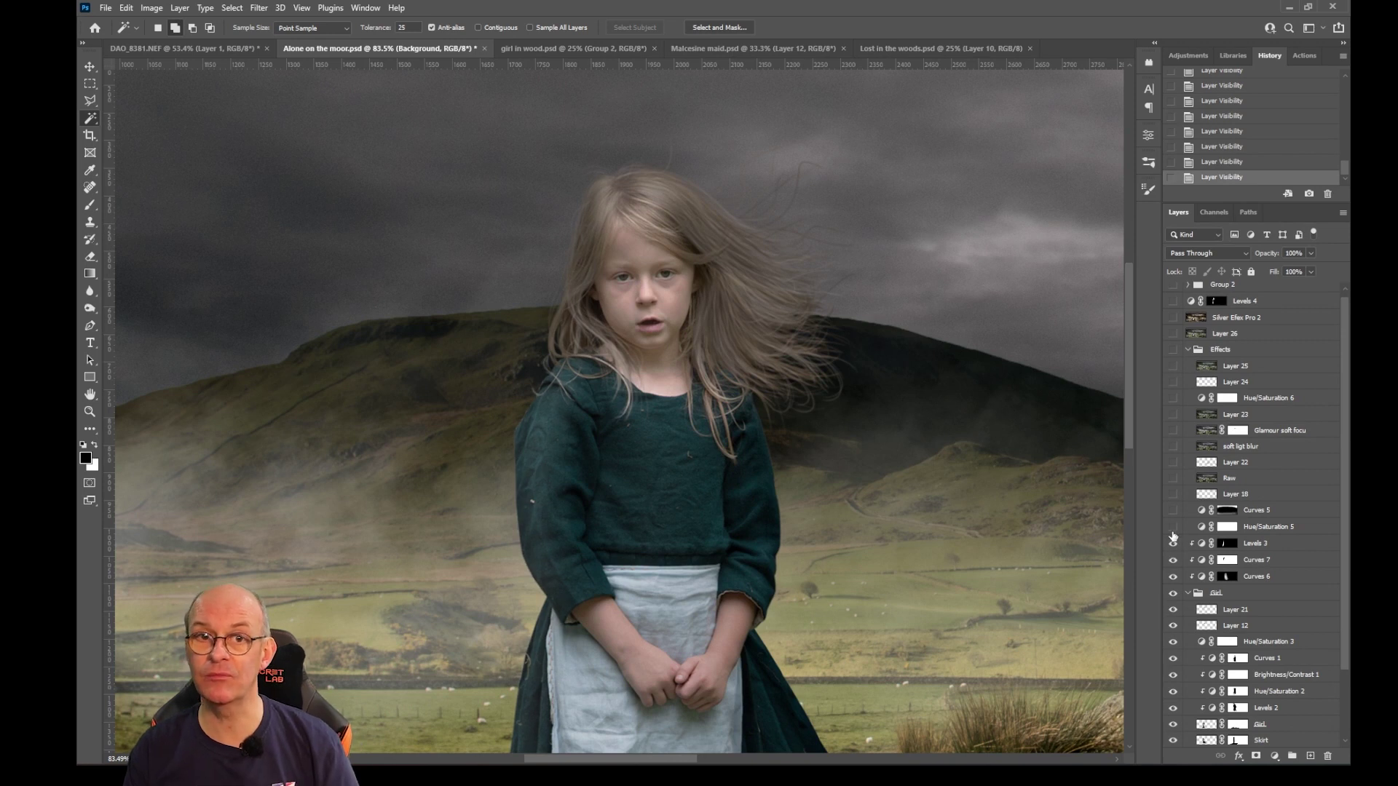
Step: Turn on Levels 3, Hue/Saturation 5 and Curves 5, checking Hue/Saturation 5's muting of the grass
click(1173, 543)
click(1173, 526)
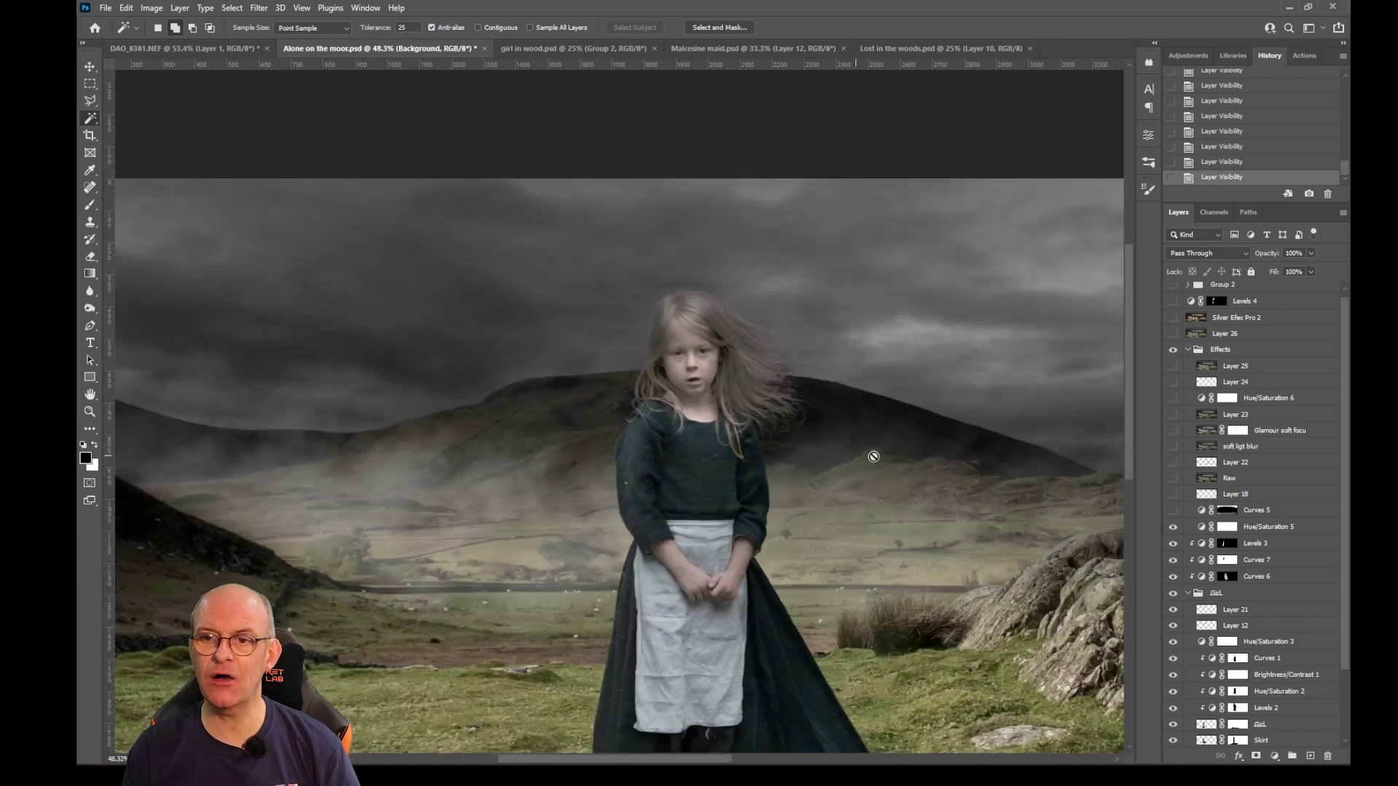
key(ctrl+0)
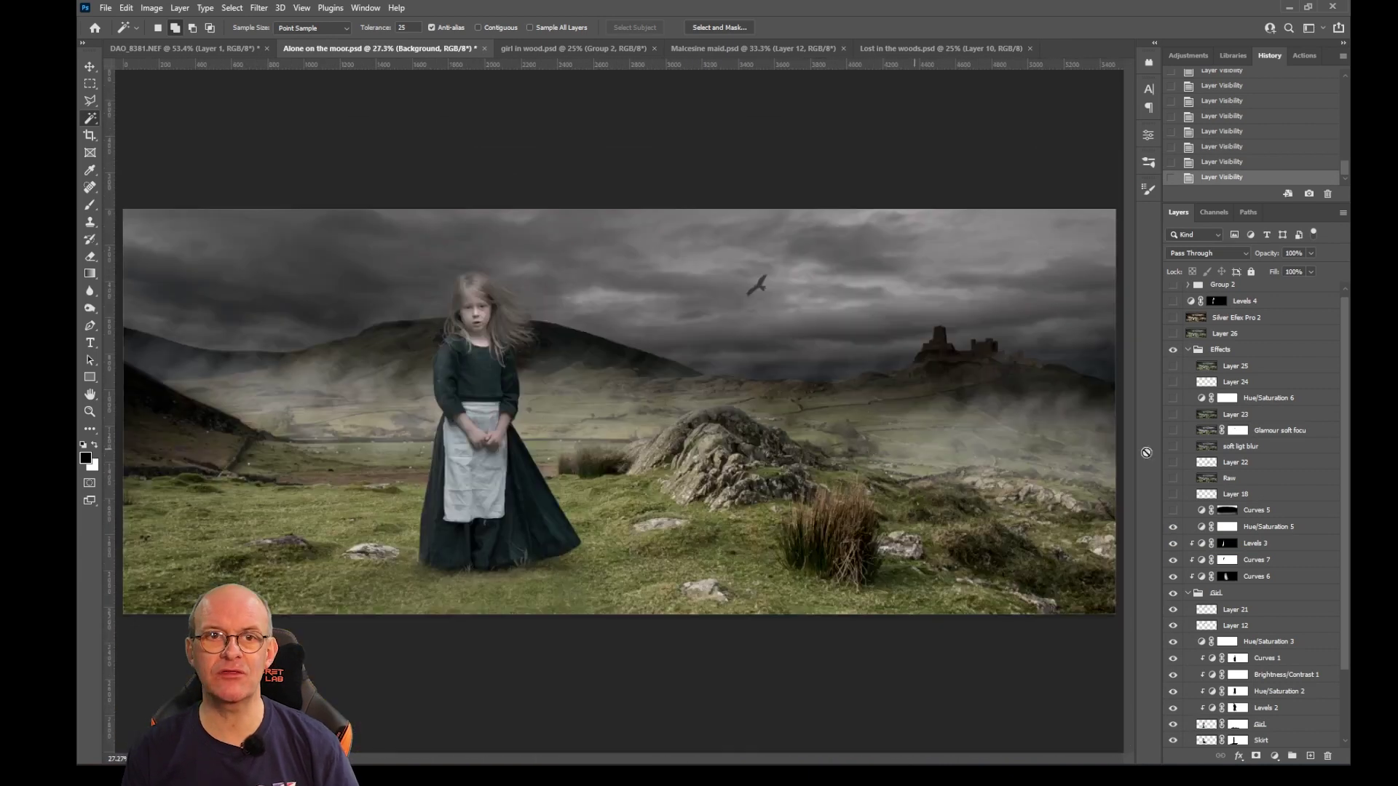
click(1173, 528)
click(1173, 527)
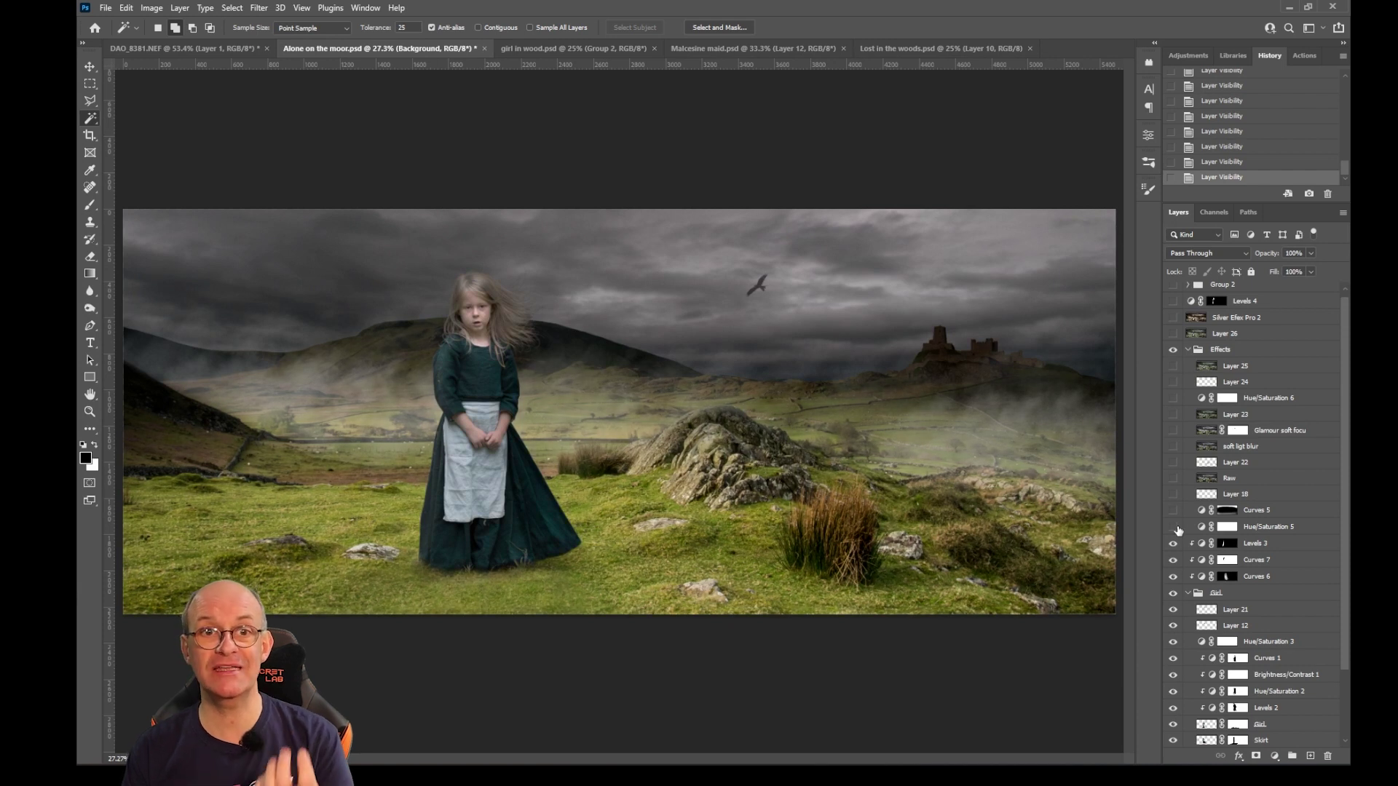
click(1173, 527)
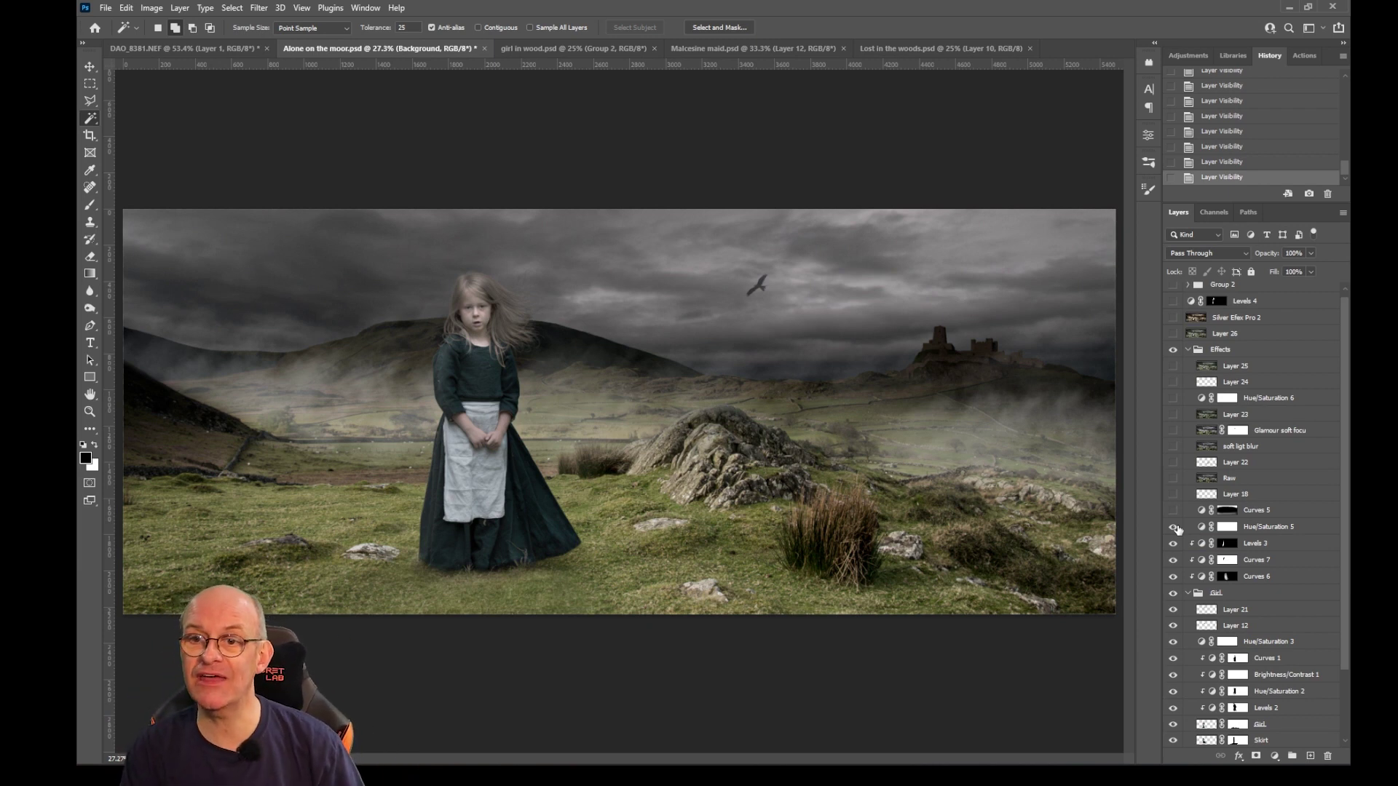
click(1173, 511)
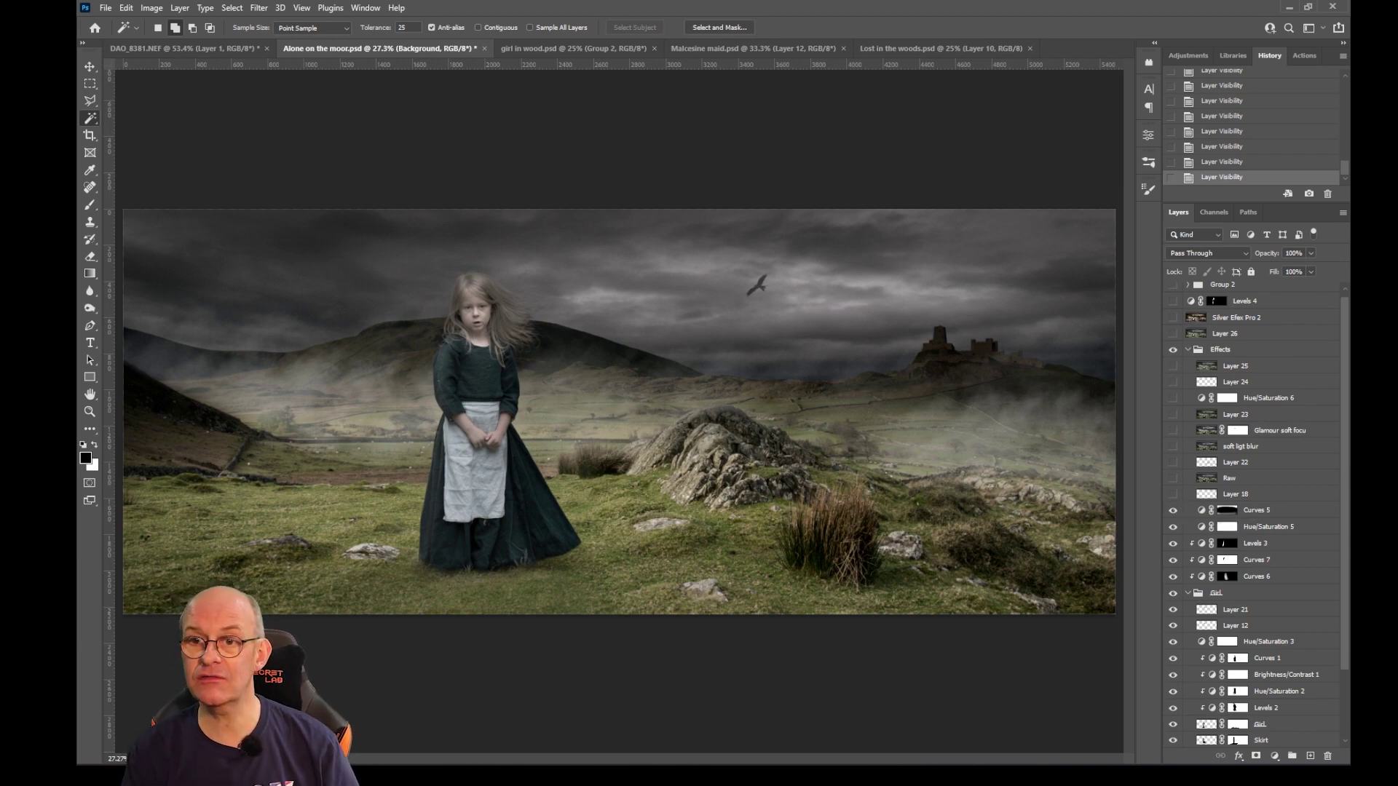
Step: Show Layer 18 to darken the sky and Layer 22 to darken the rocks, comparing Layer 22 repeatedly
click(1173, 494)
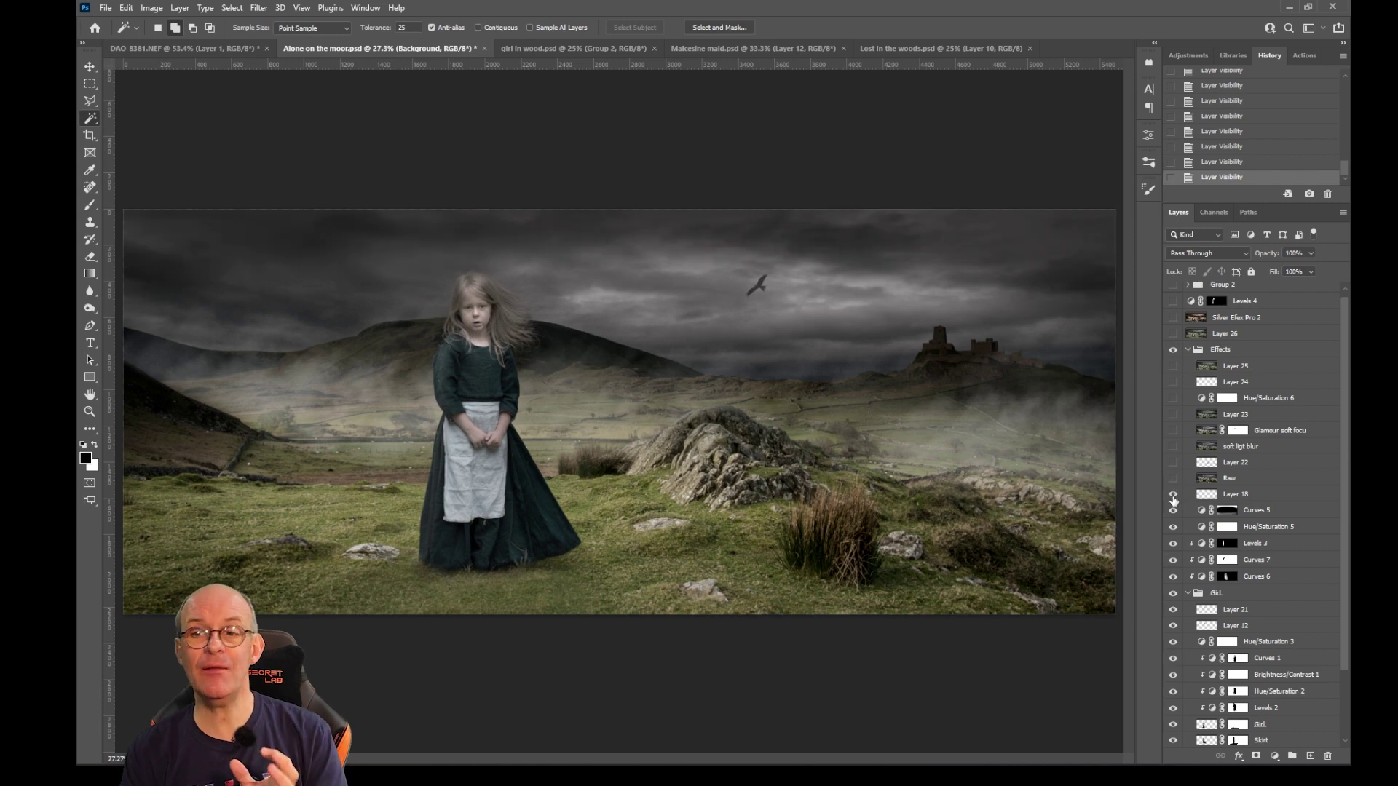
click(1173, 463)
click(1173, 467)
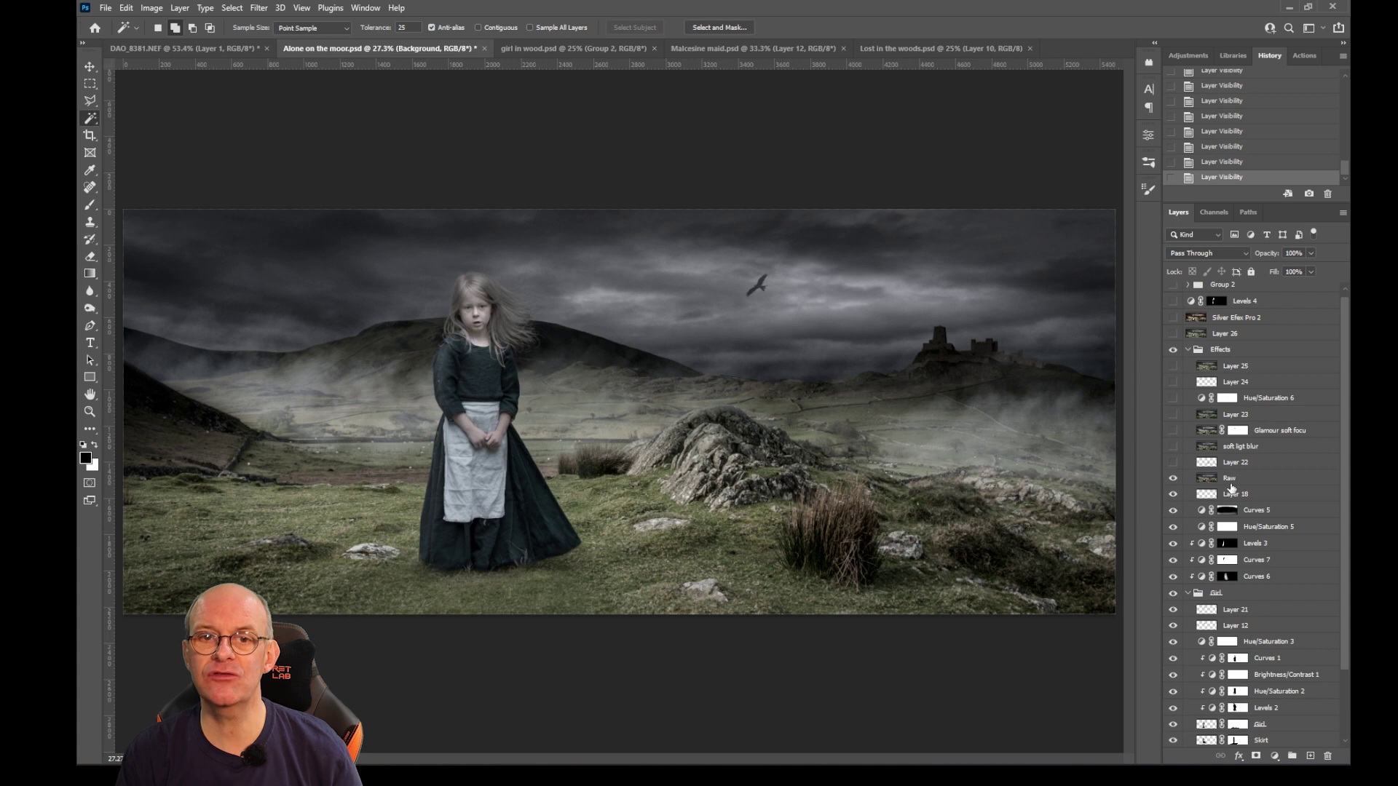
click(1173, 463)
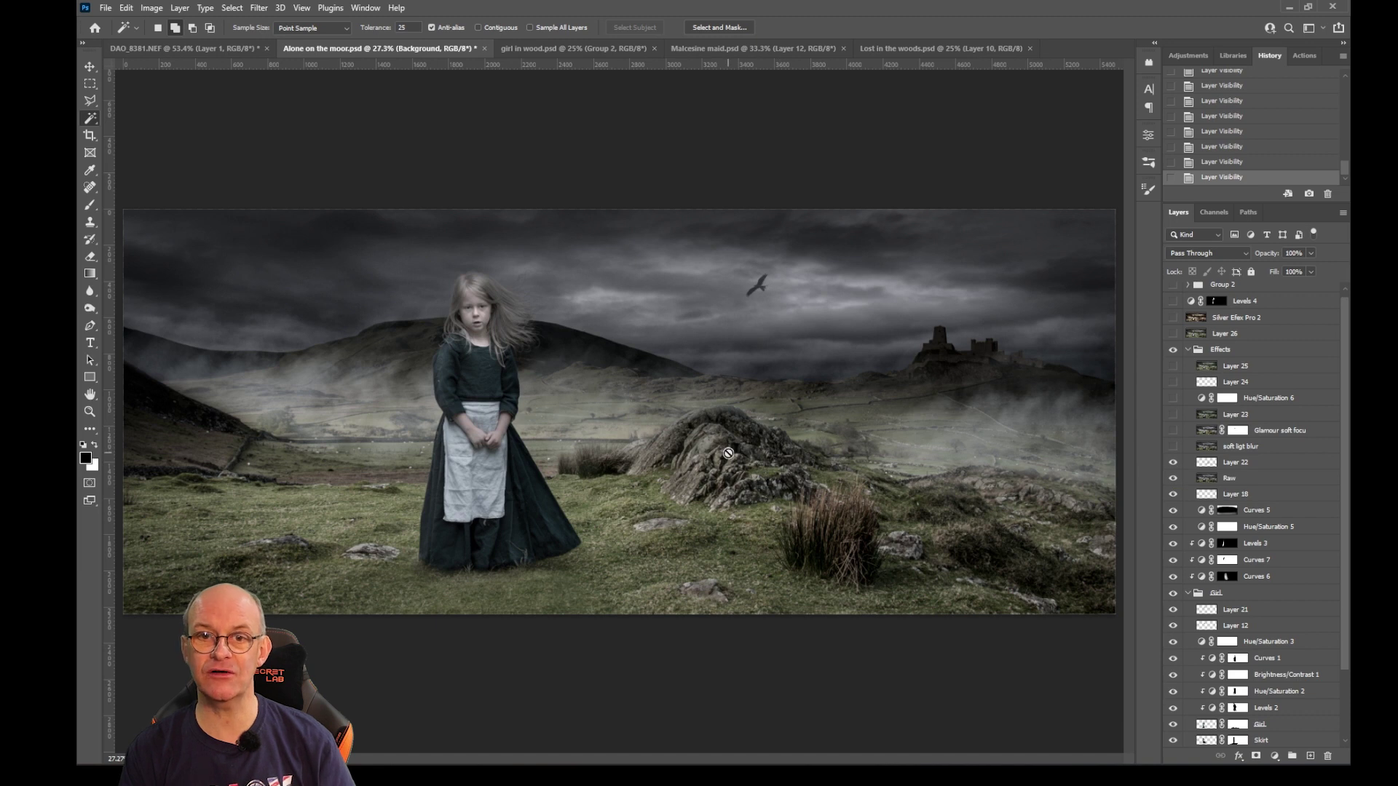
click(1172, 462)
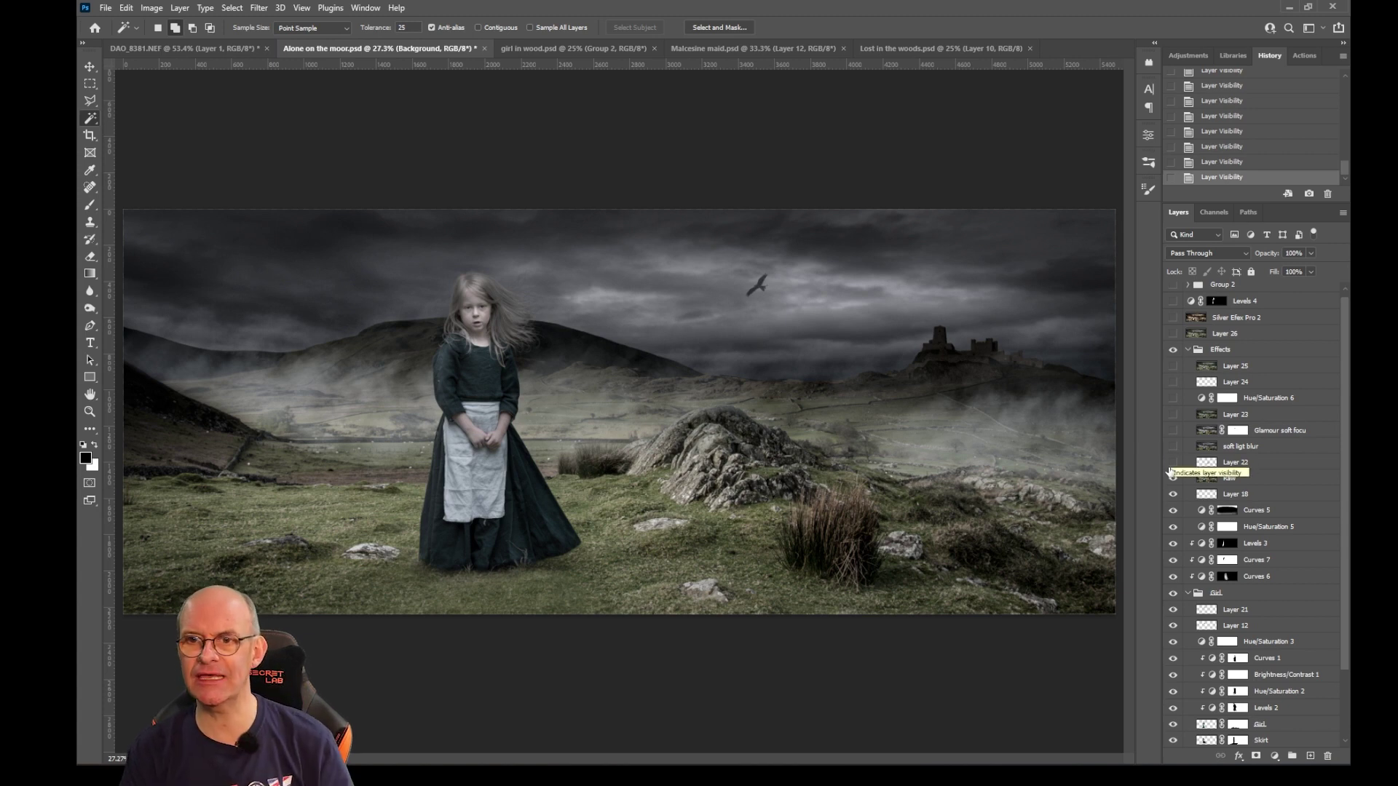
click(1173, 463)
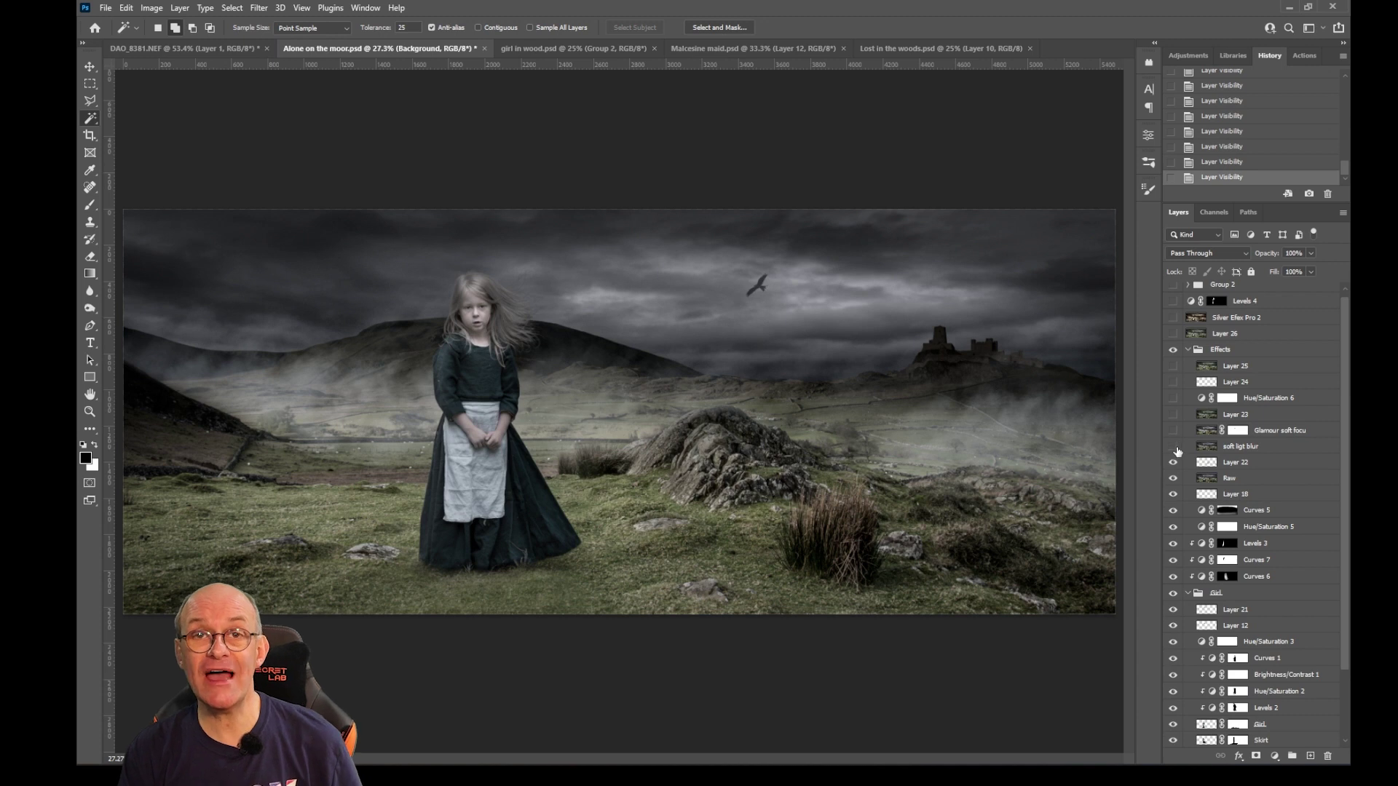
click(1172, 464)
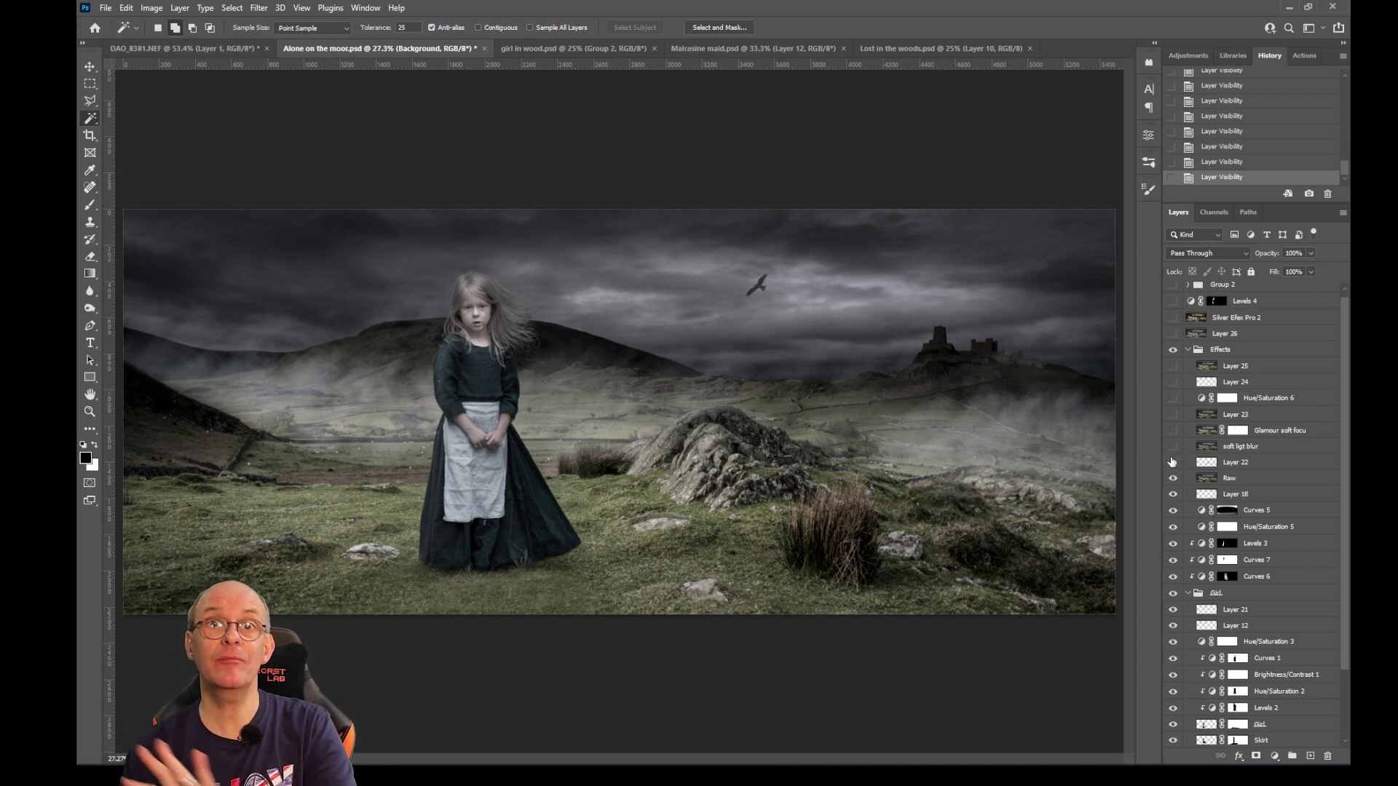
click(1172, 462)
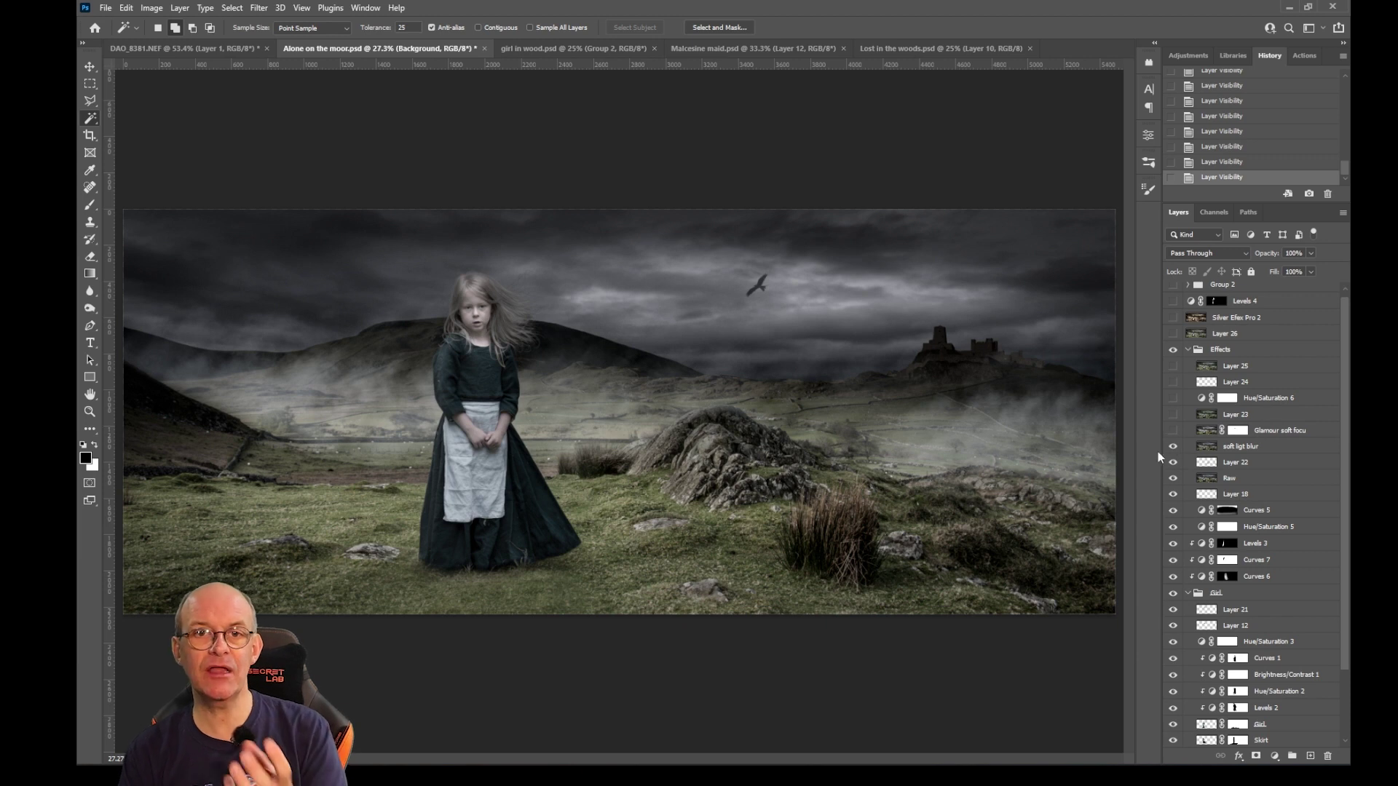
Step: Turn on Glamour soft focus, Layer 23, Hue/Saturation 6, Layer 24 and Layer 25 in the Effects group
click(1172, 431)
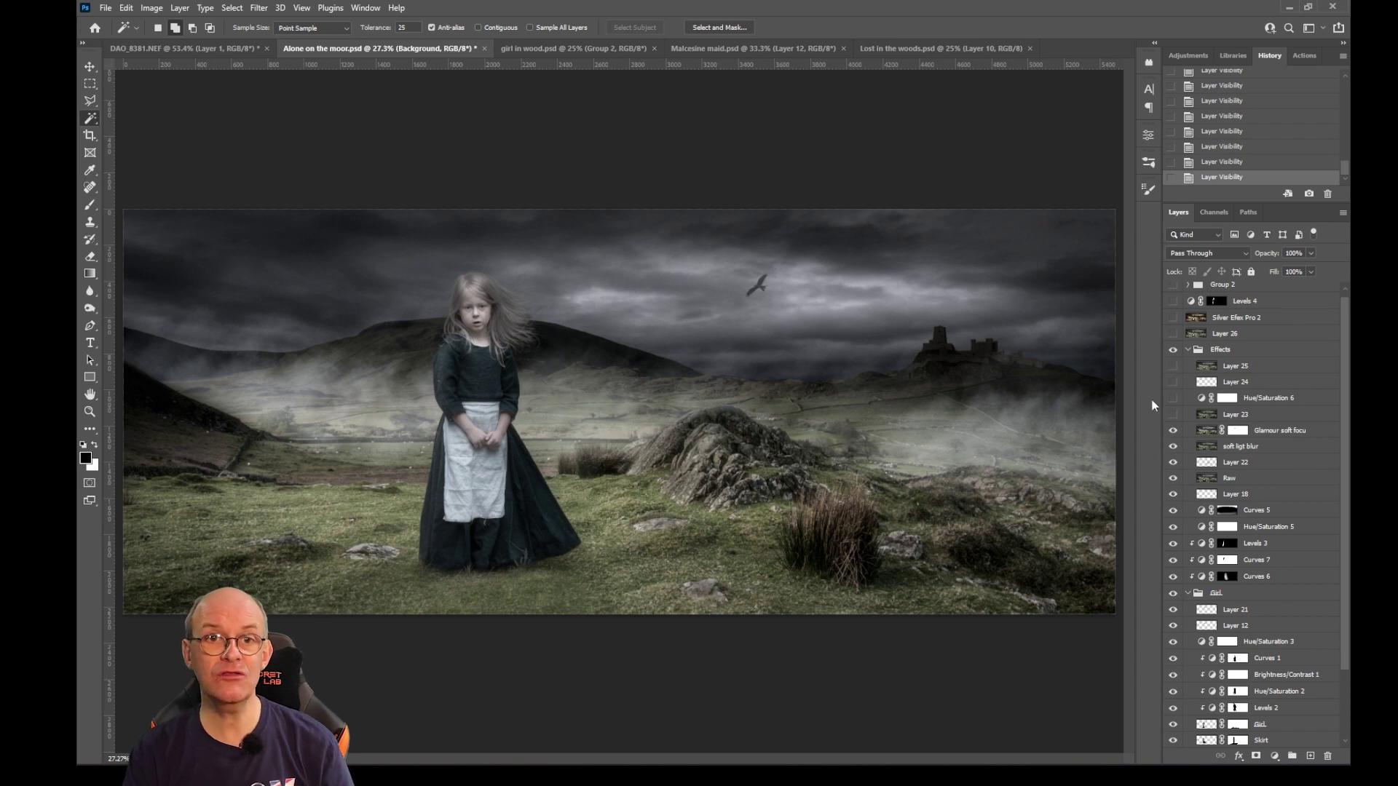
click(1173, 416)
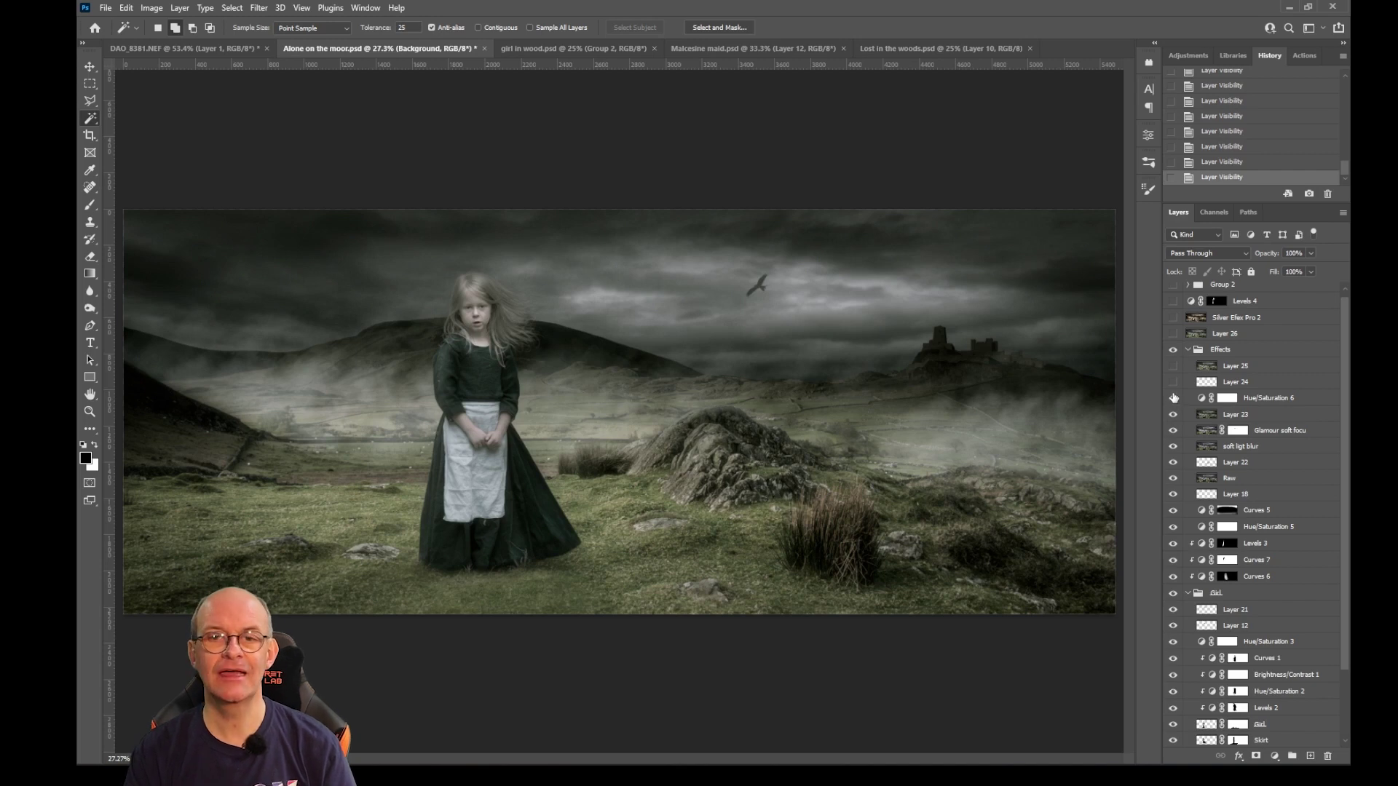
click(1173, 397)
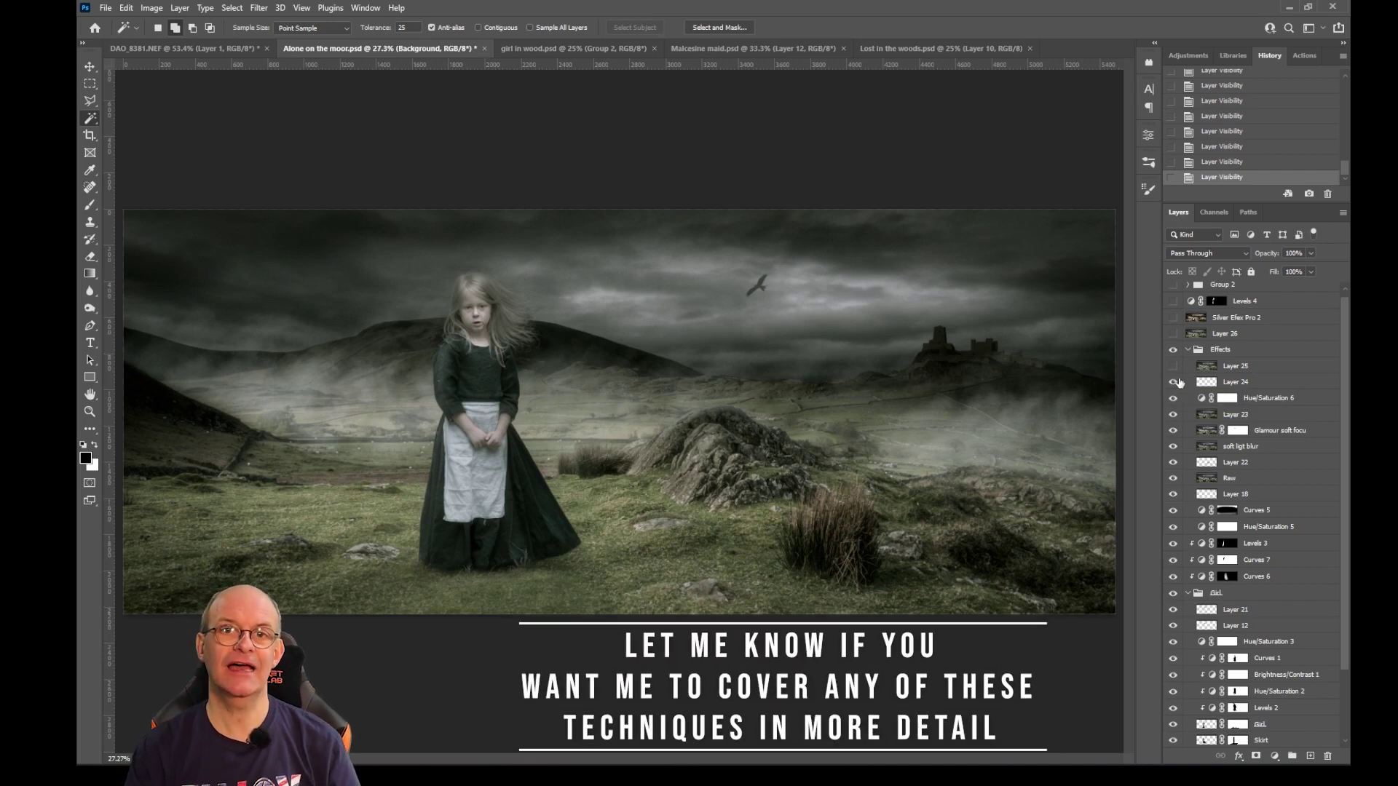
click(1173, 381)
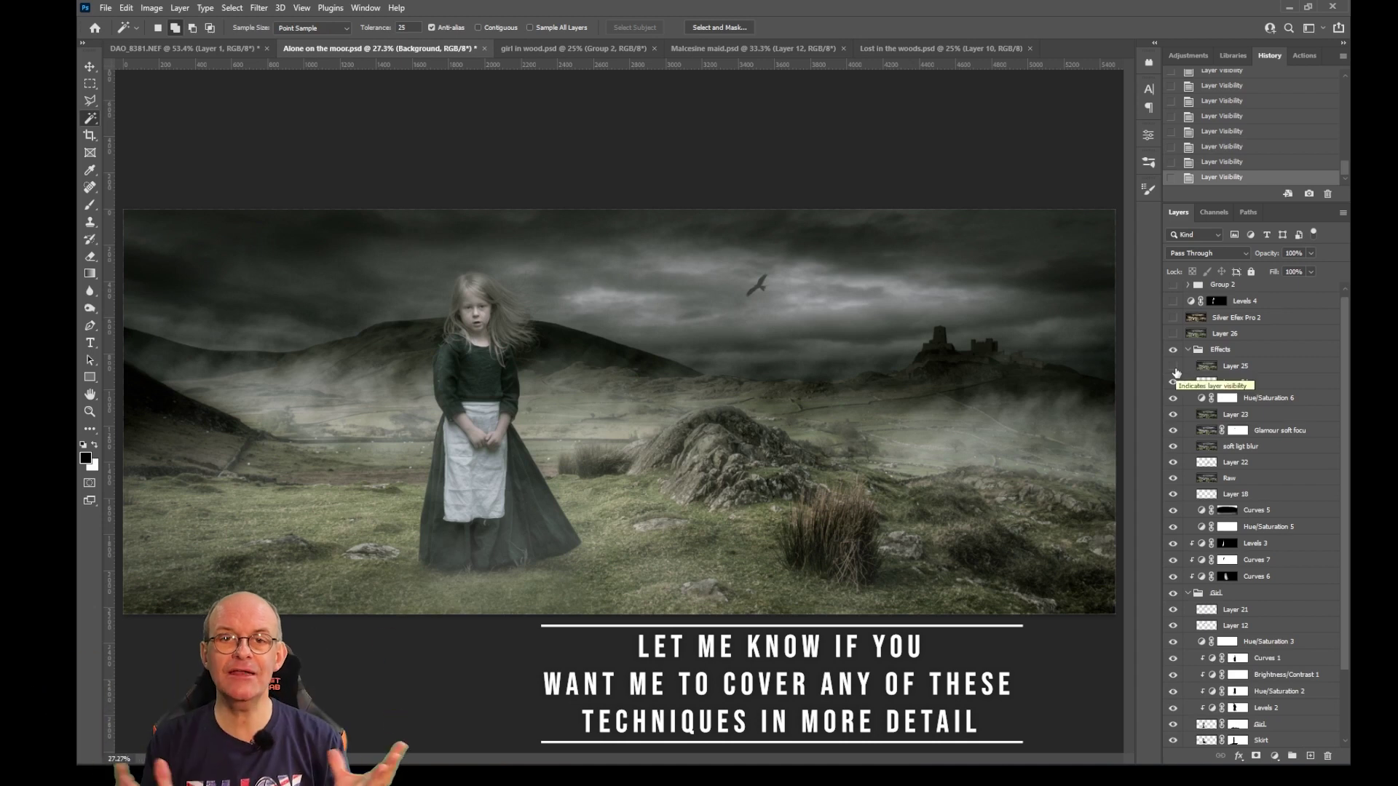
click(1173, 367)
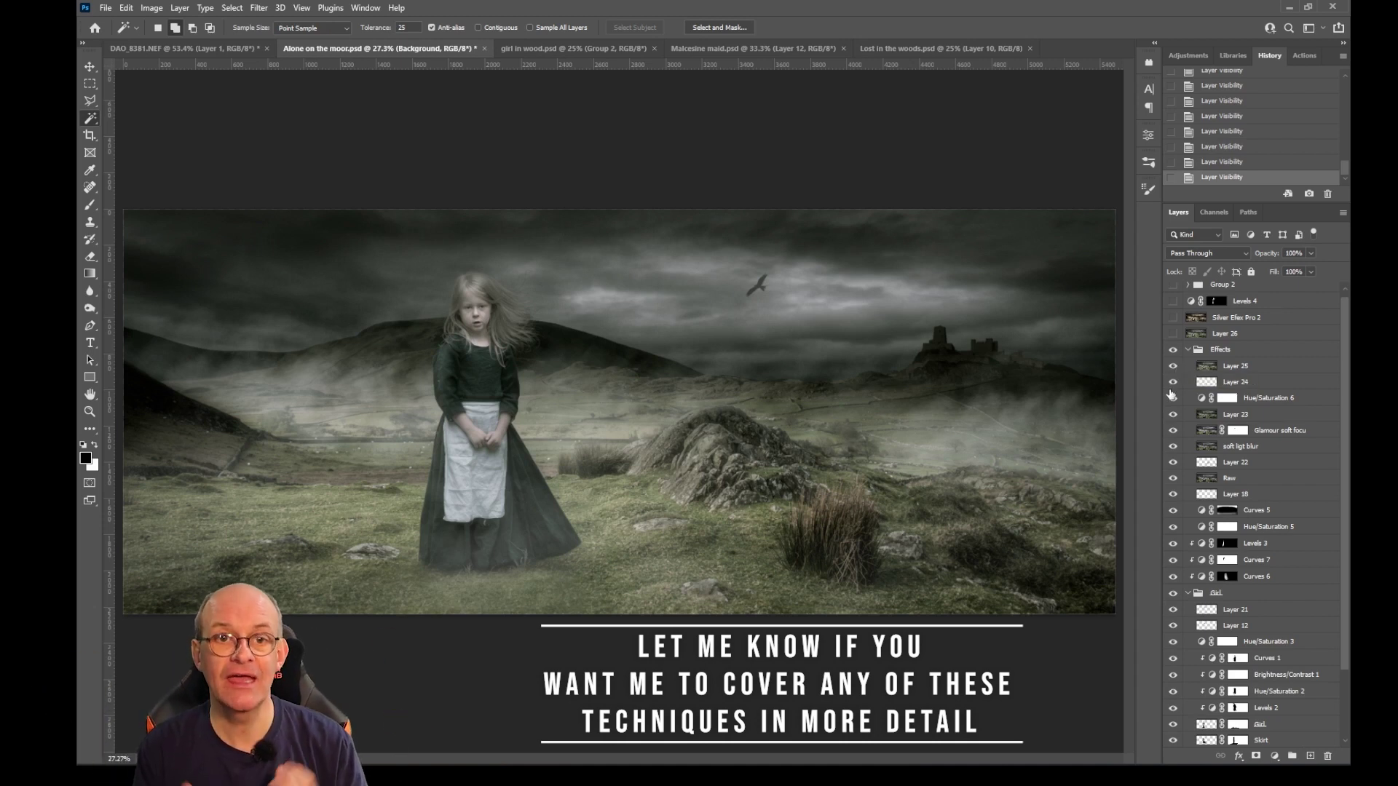